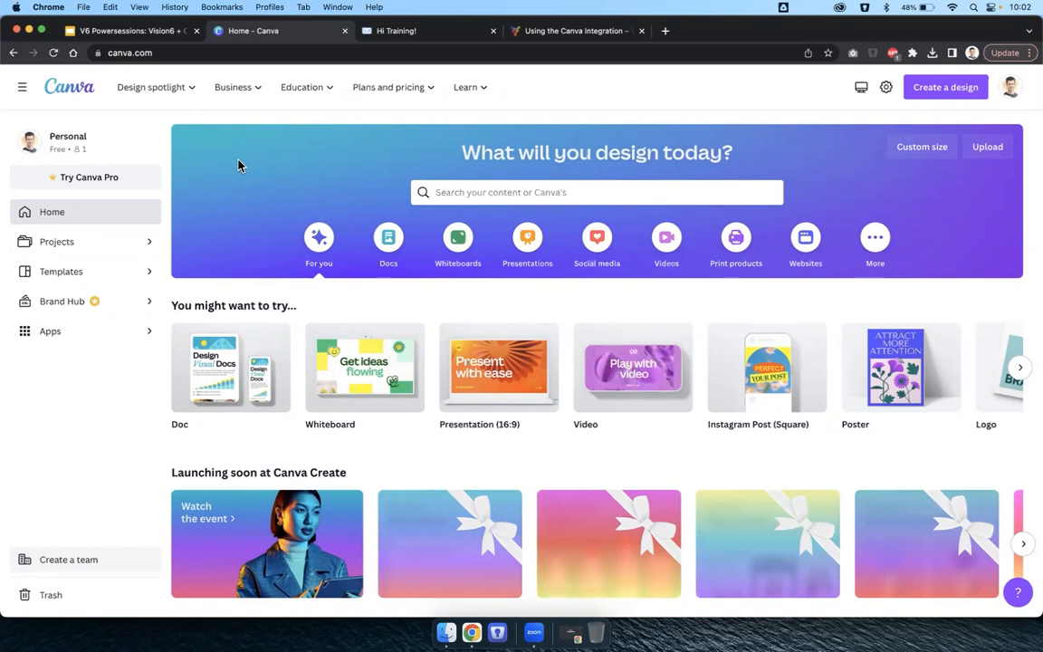
Open the XYZ Donuts EDM Banner design from the Canva projects
{"action": "left_click", "coordinate": [79, 246]}
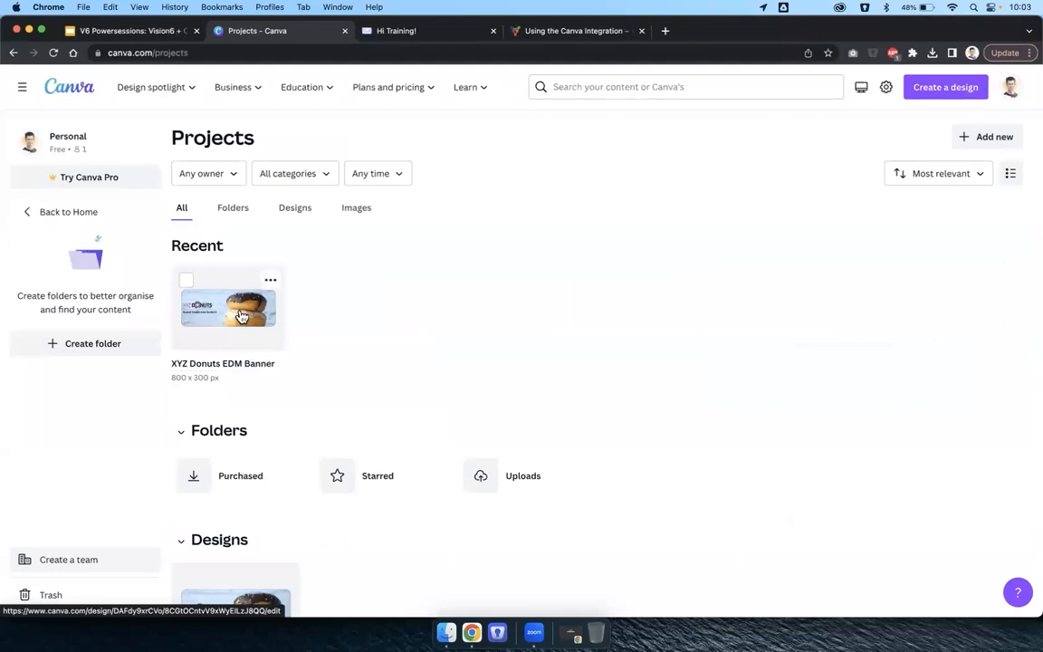
{"action": "left_click", "coordinate": [242, 316]}
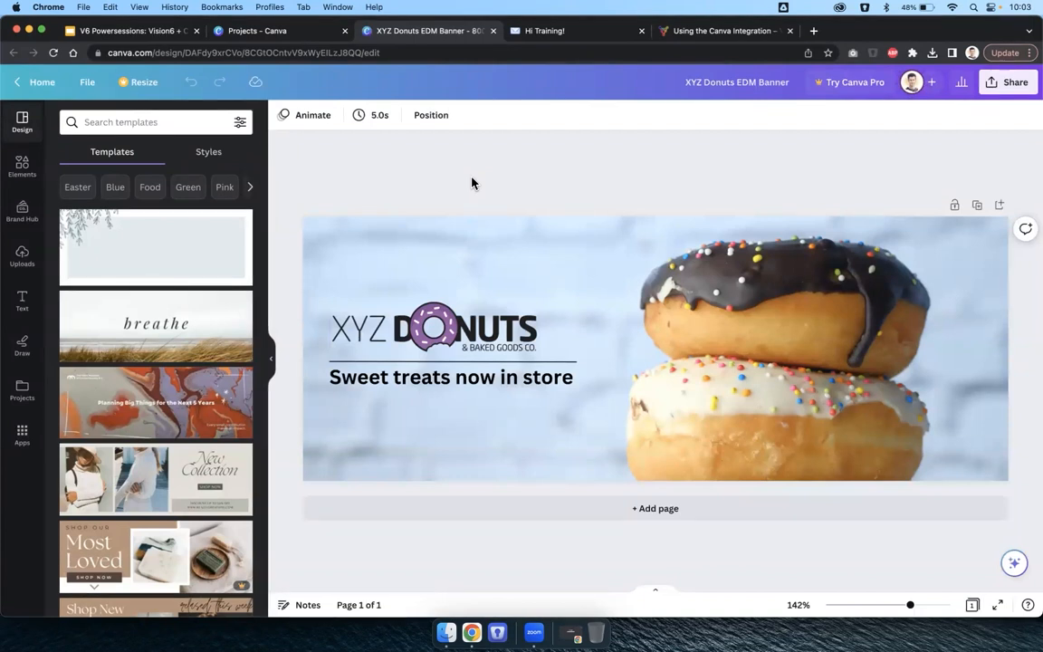
Move the XYZ Donuts logo in the banner slightly upward, away from the line above the tagline
{"action": "left_click", "coordinate": [660, 271]}
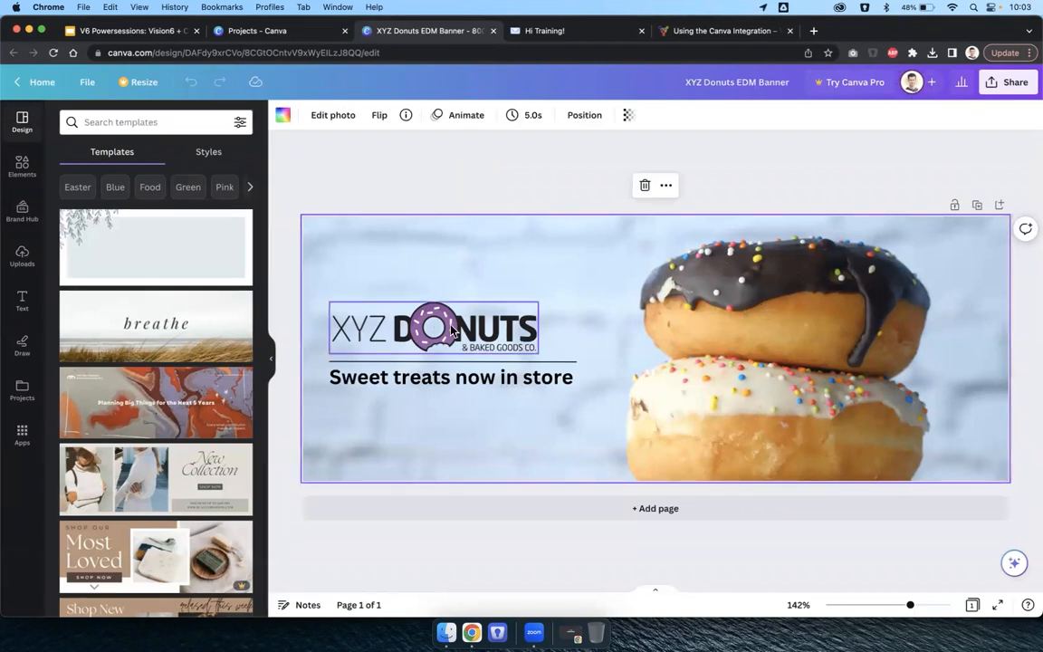
{"action": "left_click", "coordinate": [565, 370]}
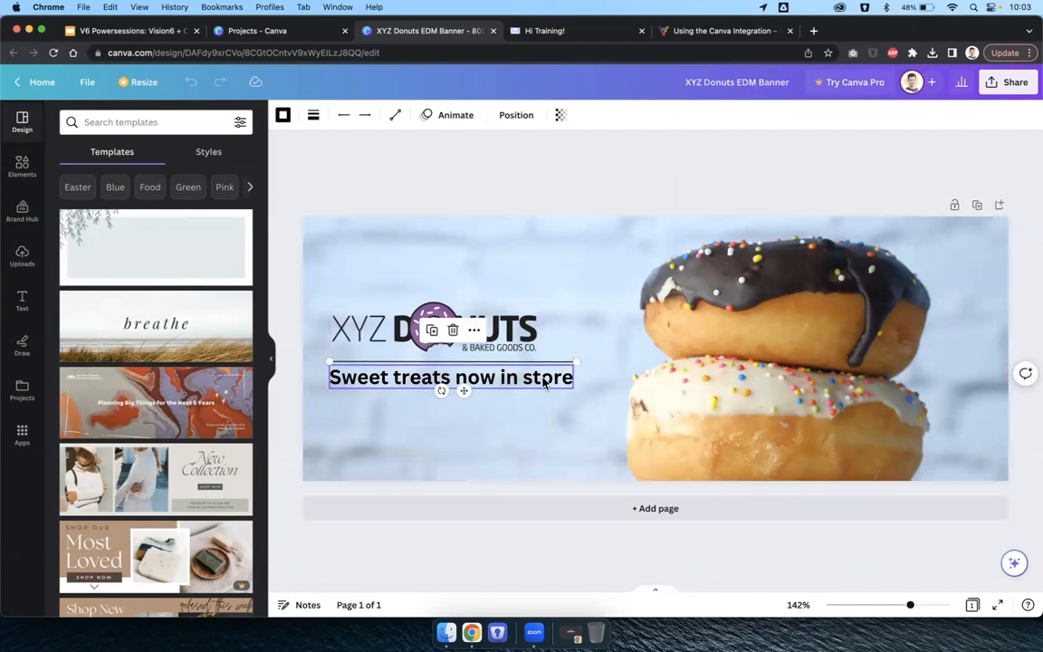
{"action": "left_click", "coordinate": [544, 381]}
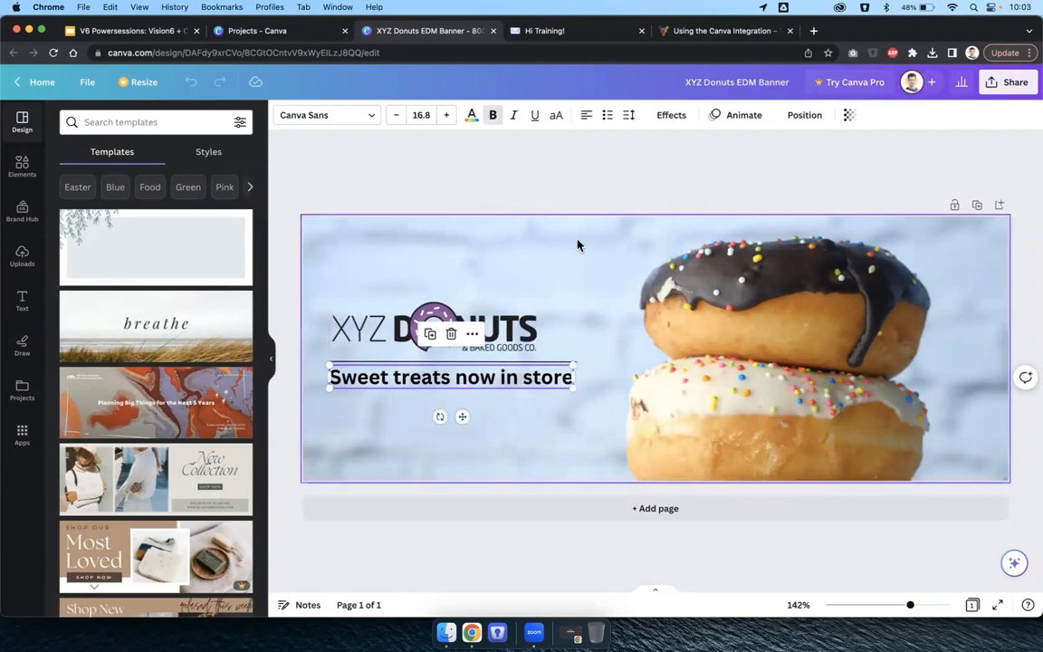
{"action": "left_click", "coordinate": [573, 186]}
{"action": "mouse_move", "coordinate": [478, 328]}
{"action": "left_mouse_down"}
{"action": "mouse_move", "coordinate": [630, 290]}
{"action": "mouse_move", "coordinate": [477, 324]}
{"action": "left_mouse_up"}
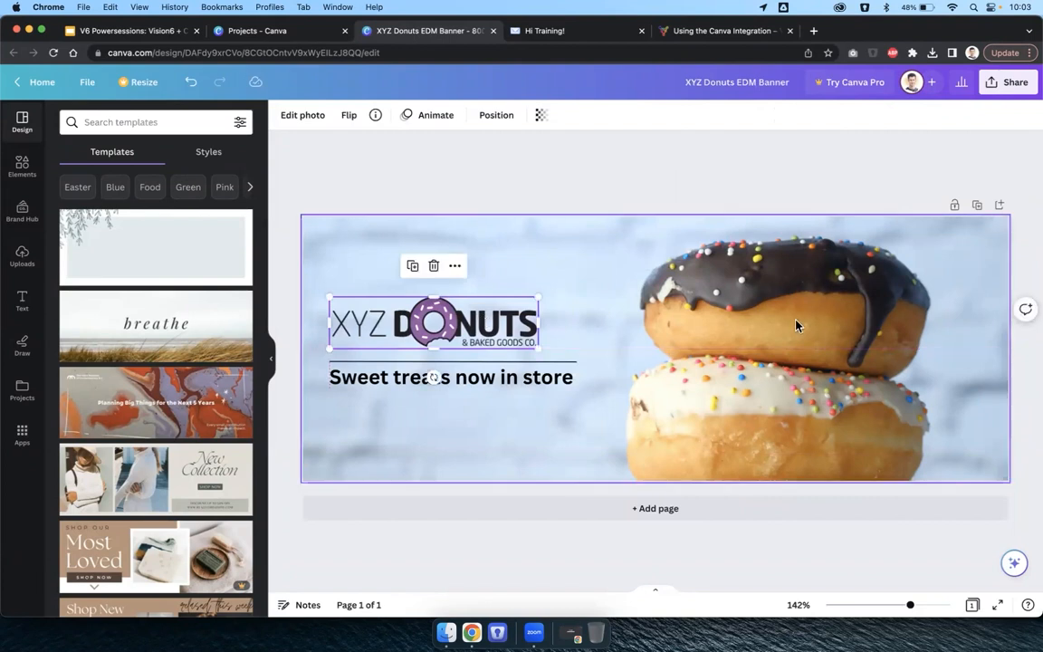
{"action": "left_click", "coordinate": [797, 167]}
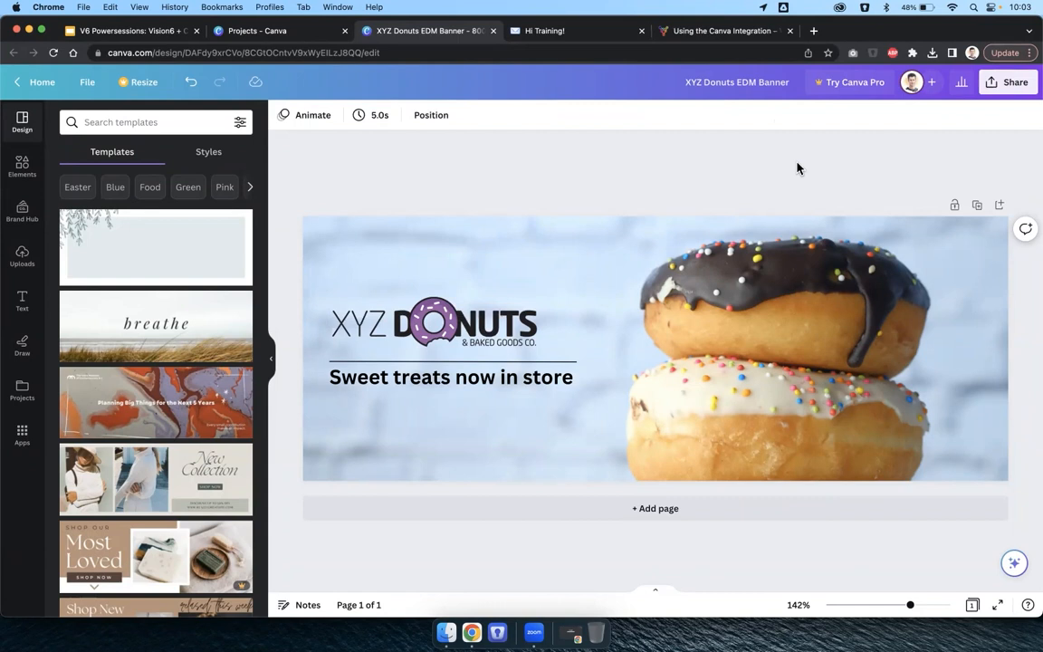
Search the banner's sharing options for vision6 and start connecting Canva to Vision6
{"action": "left_click", "coordinate": [1012, 85]}
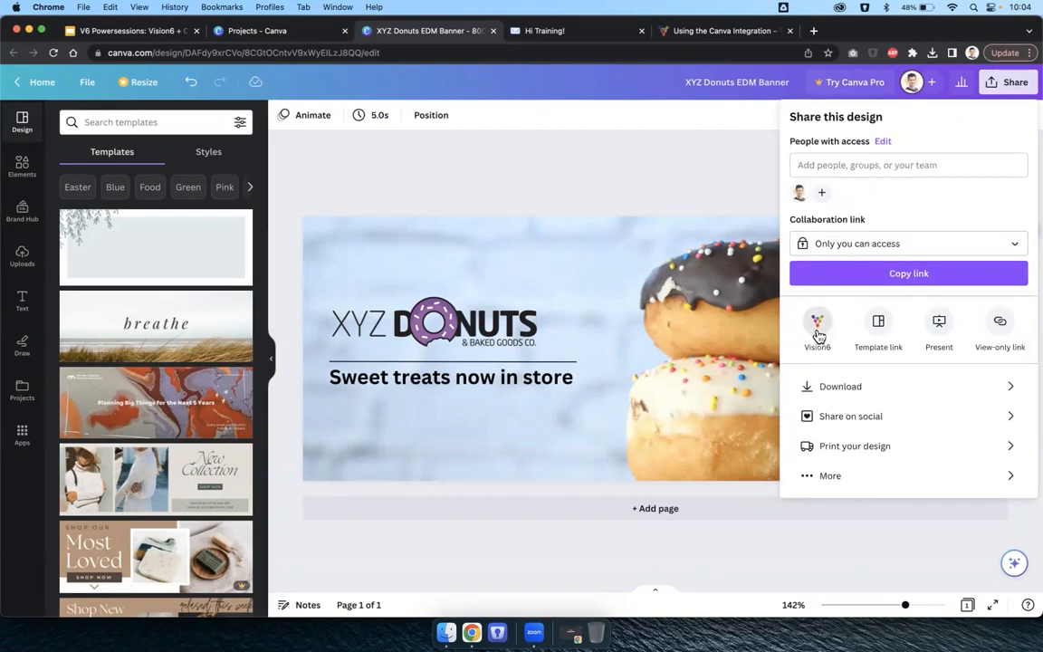
{"action": "left_click", "coordinate": [827, 480]}
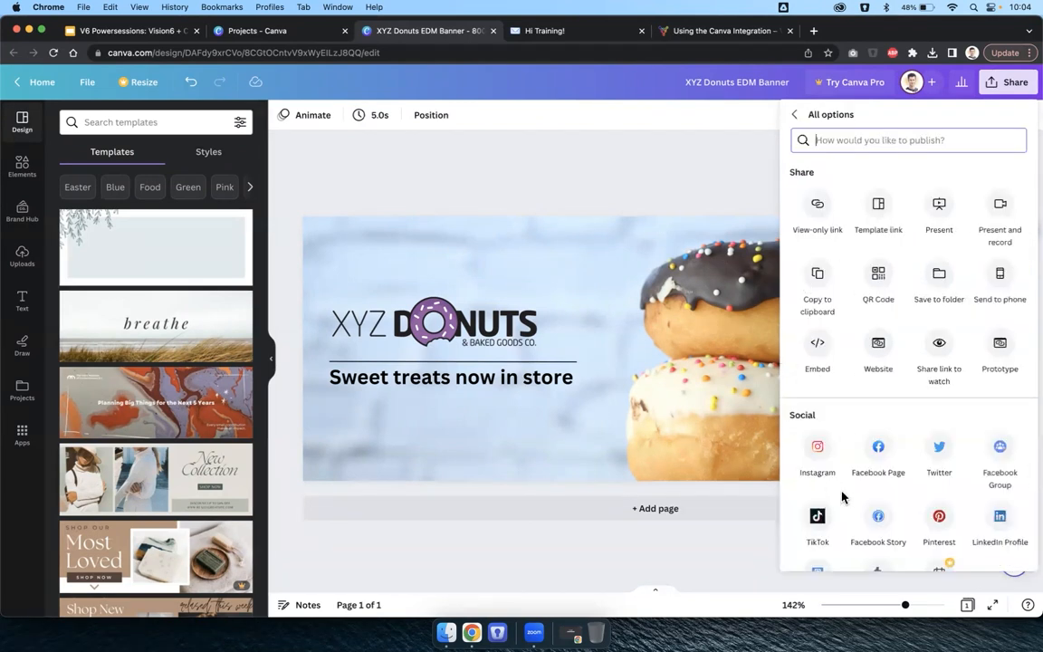
{"action": "type", "text": "vision6"}
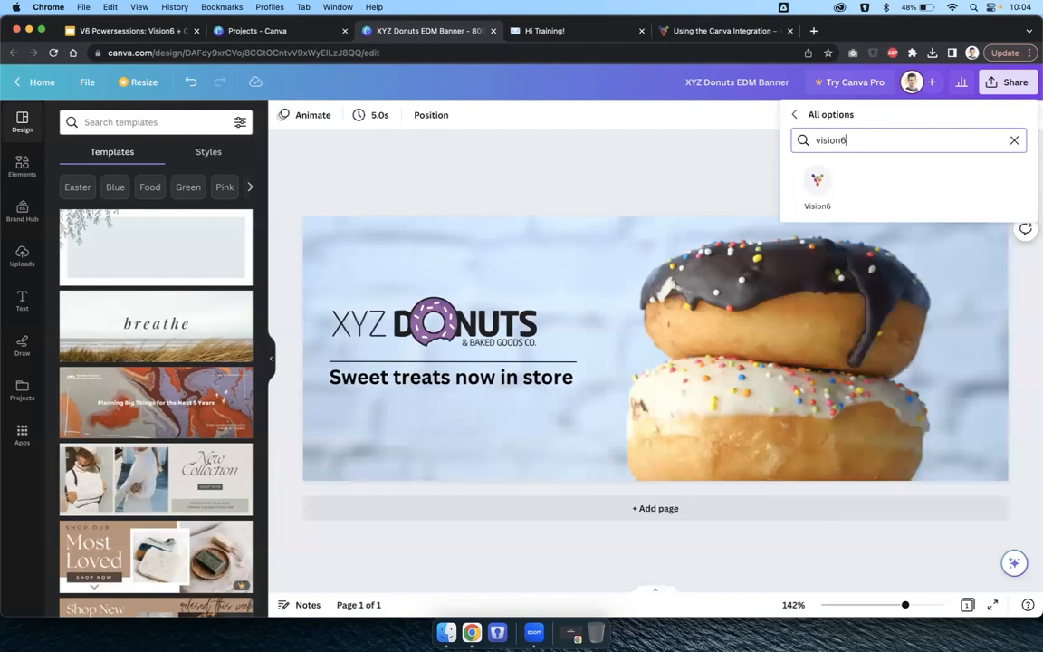
{"action": "left_click", "coordinate": [815, 181]}
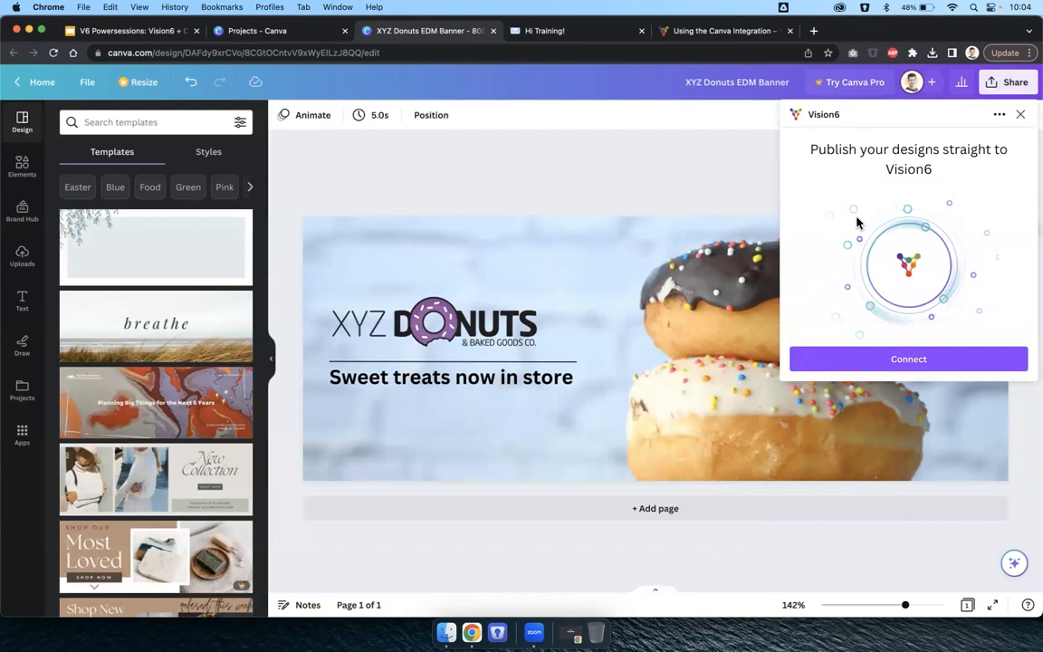
{"action": "left_click", "coordinate": [953, 361]}
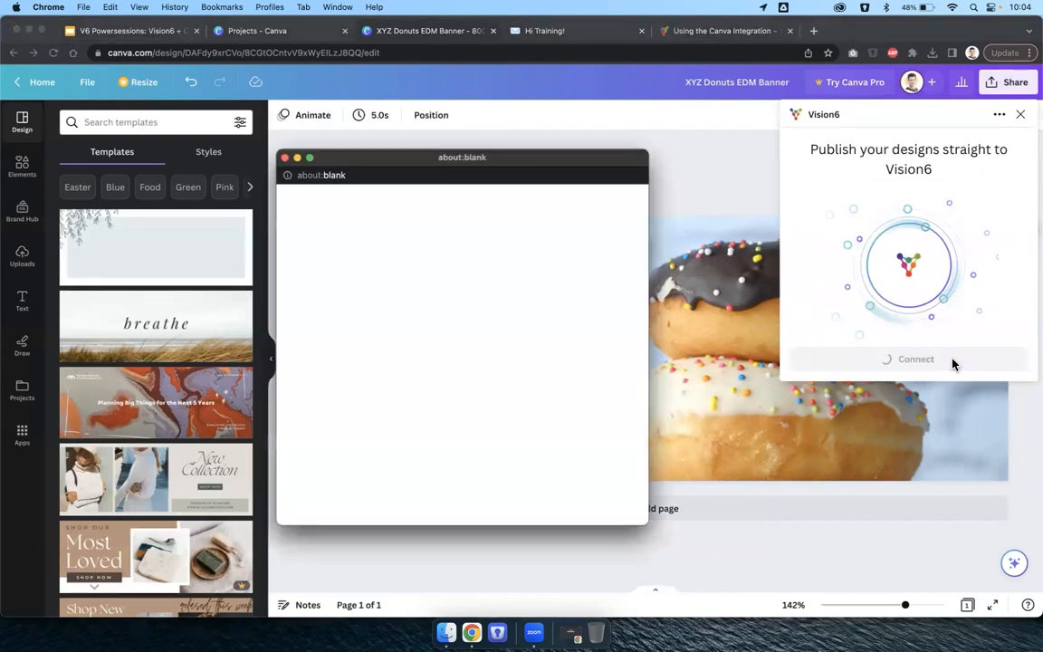
Choose the XYZ Donuts & Baked Goods Co. account in the Vision6 authorisation window
{"action": "left_click_drag", "start_coordinate": [531, 161], "coordinate": [584, 156]}
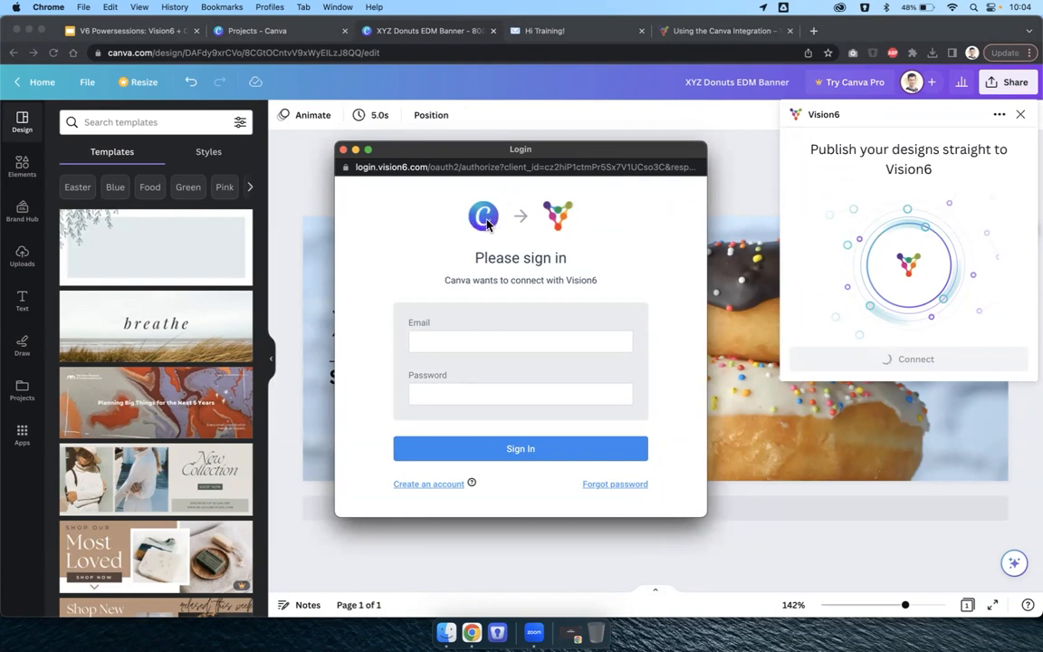
{"action": "left_click_drag", "start_coordinate": [437, 281], "coordinate": [597, 282]}
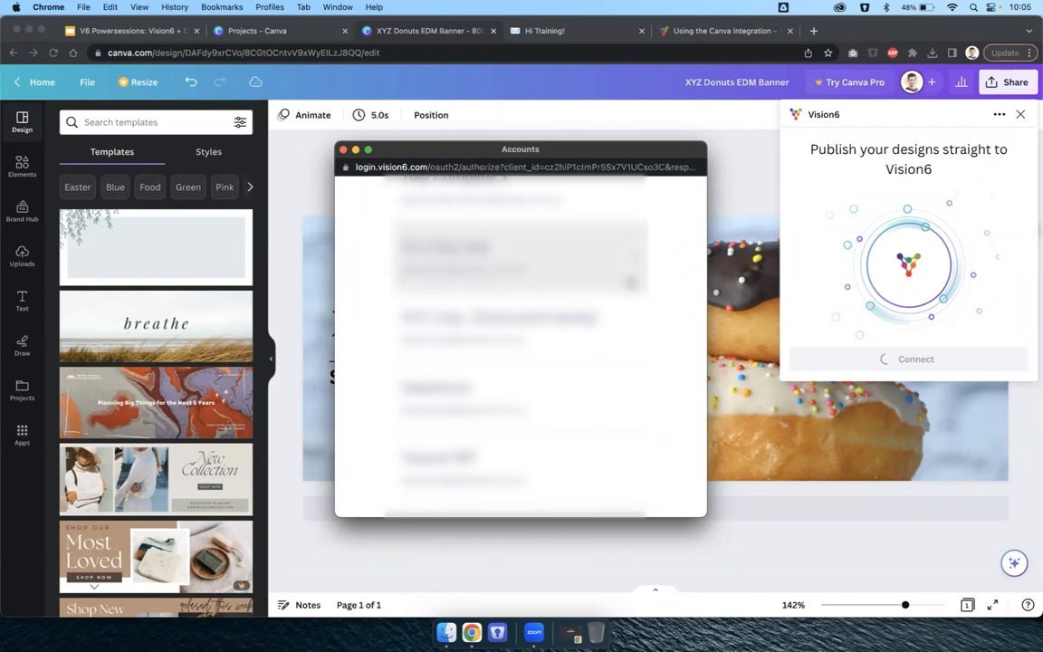
{"action": "scroll", "coordinate": [631, 284], "scroll_direction": "down", "scroll_amount": 5}
{"action": "scroll", "coordinate": [630, 283], "scroll_direction": "up", "scroll_amount": 5}
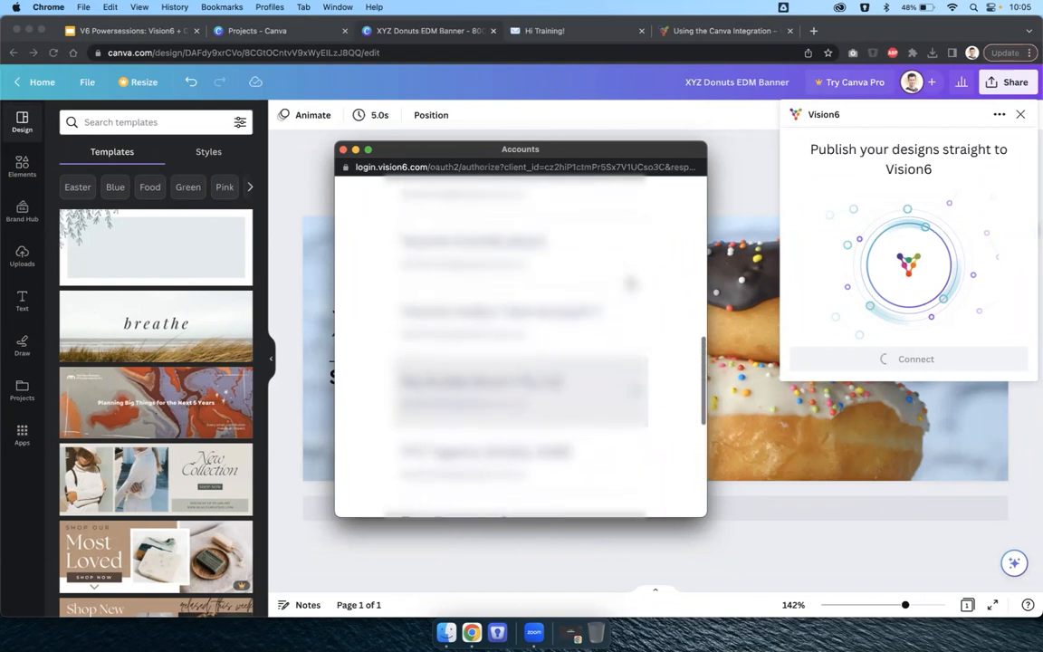
{"action": "scroll", "coordinate": [631, 283], "scroll_direction": "up", "scroll_amount": 4}
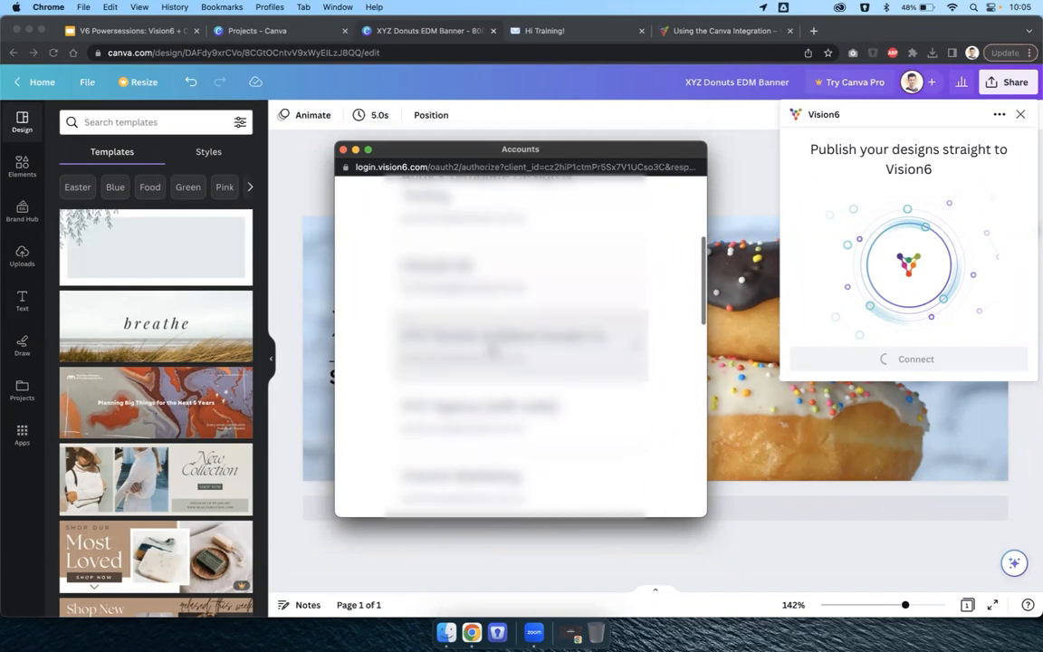
{"action": "left_click", "coordinate": [558, 340]}
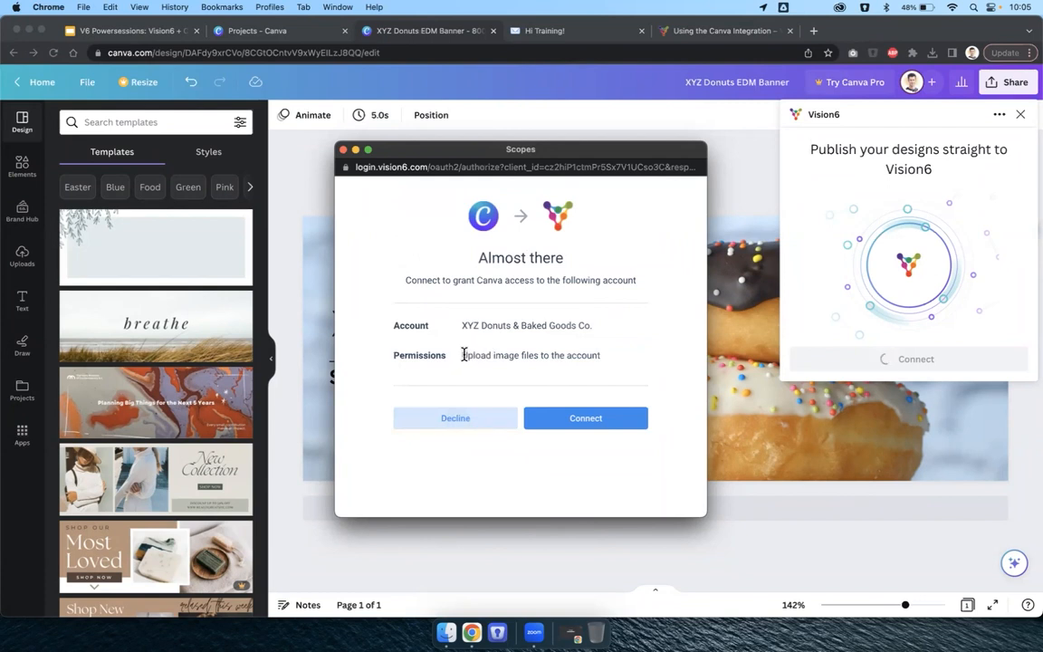
Grant Canva permission to upload image files to the selected Vision6 account and dismiss the publishing options
{"action": "left_click_drag", "start_coordinate": [464, 355], "coordinate": [611, 356]}
{"action": "left_click", "coordinate": [608, 357]}
{"action": "left_click", "coordinate": [583, 421]}
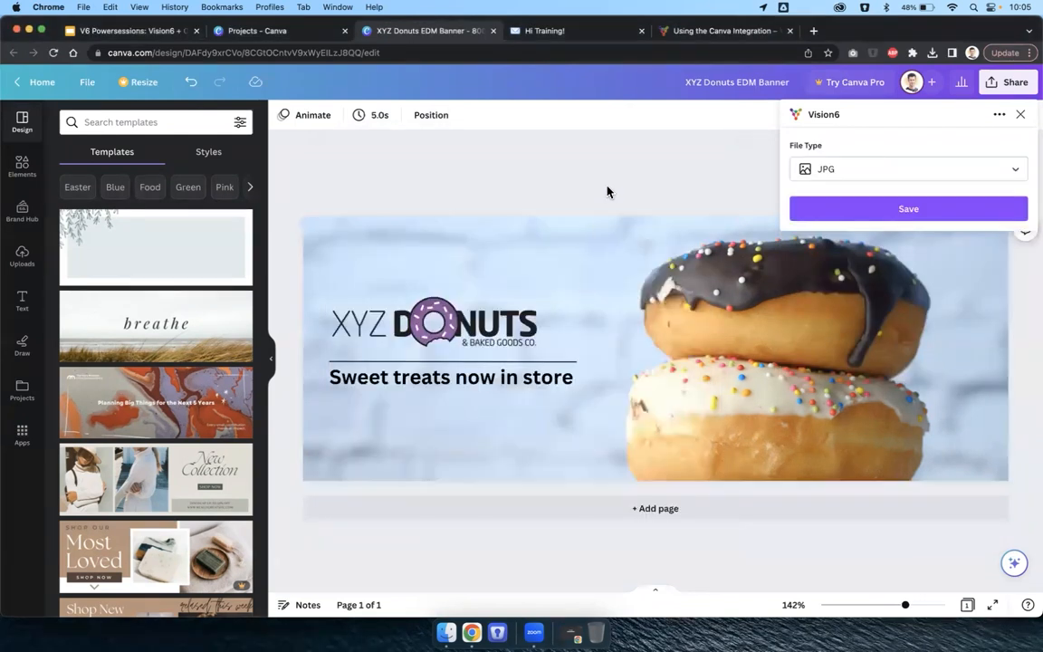
{"action": "left_click", "coordinate": [621, 173]}
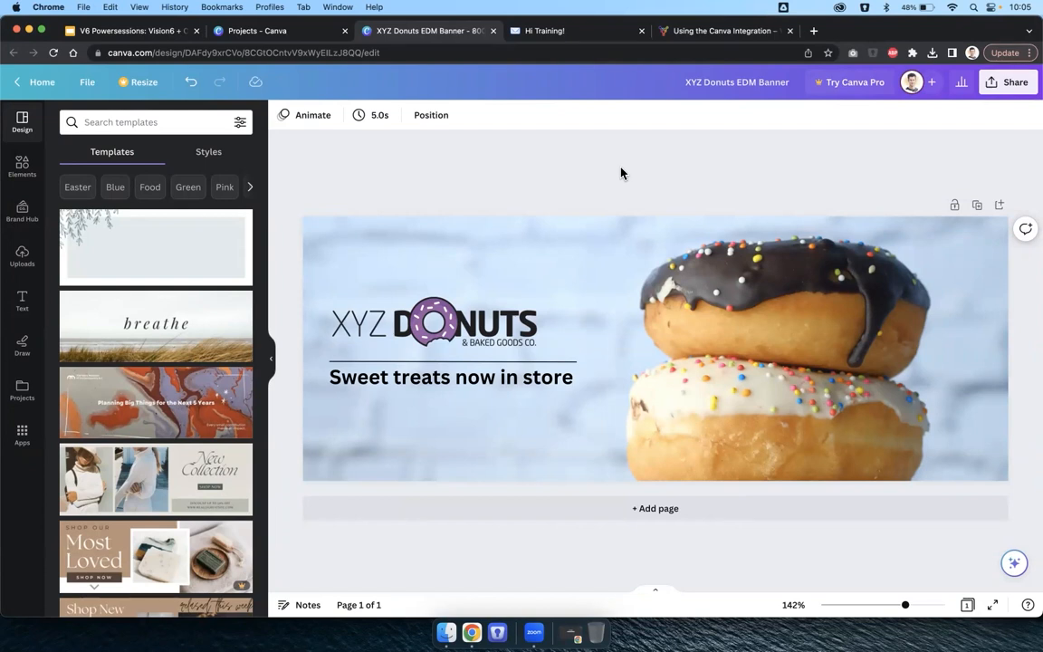
Find Vision6 among the banner's sharing options and save the design there as a PNG
{"action": "left_click", "coordinate": [1006, 83]}
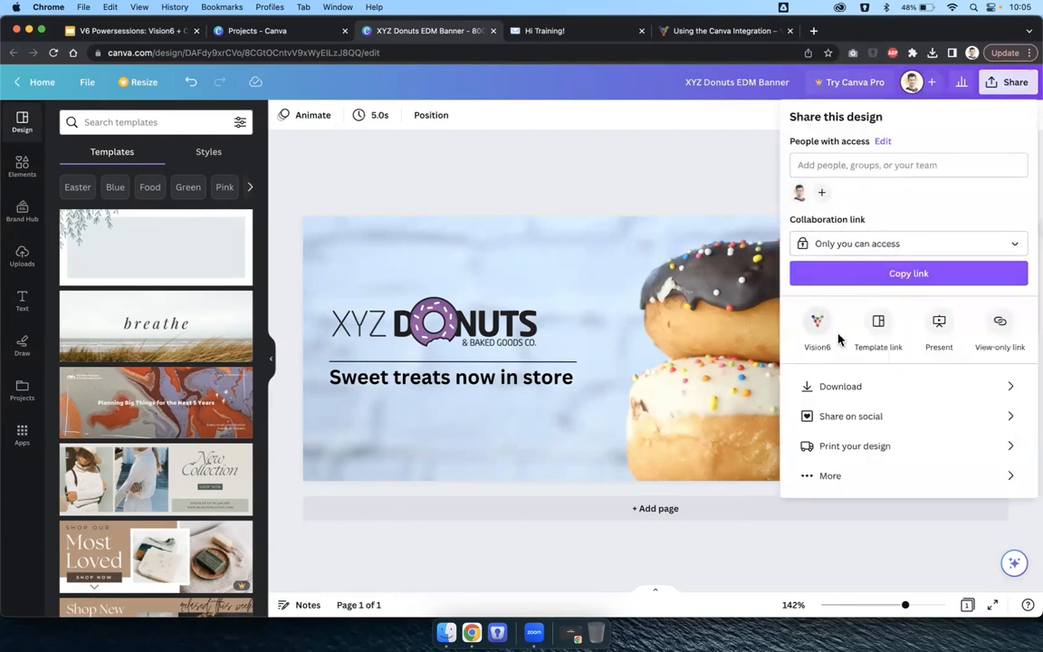
{"action": "left_click", "coordinate": [826, 485]}
{"action": "type", "text": "vision"}
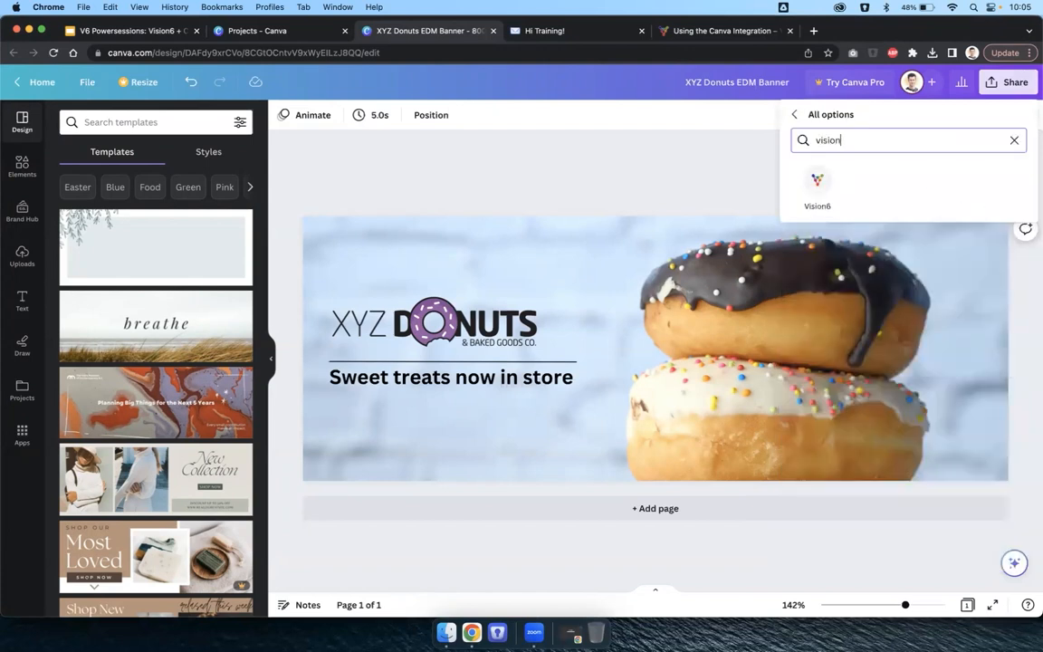
{"action": "left_click", "coordinate": [819, 188]}
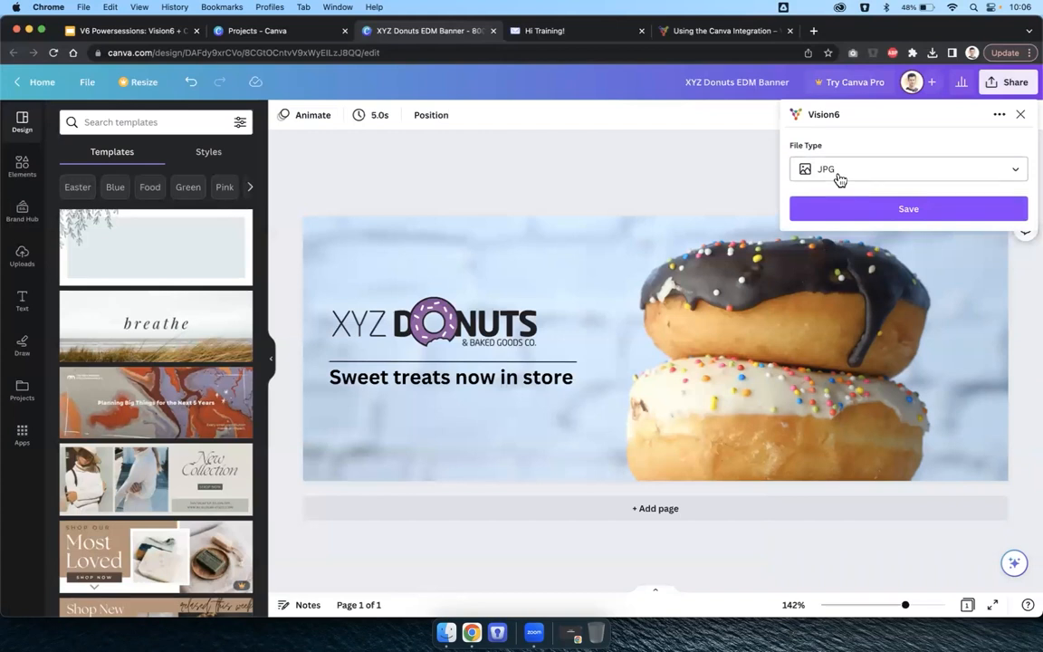
{"action": "left_click", "coordinate": [839, 179]}
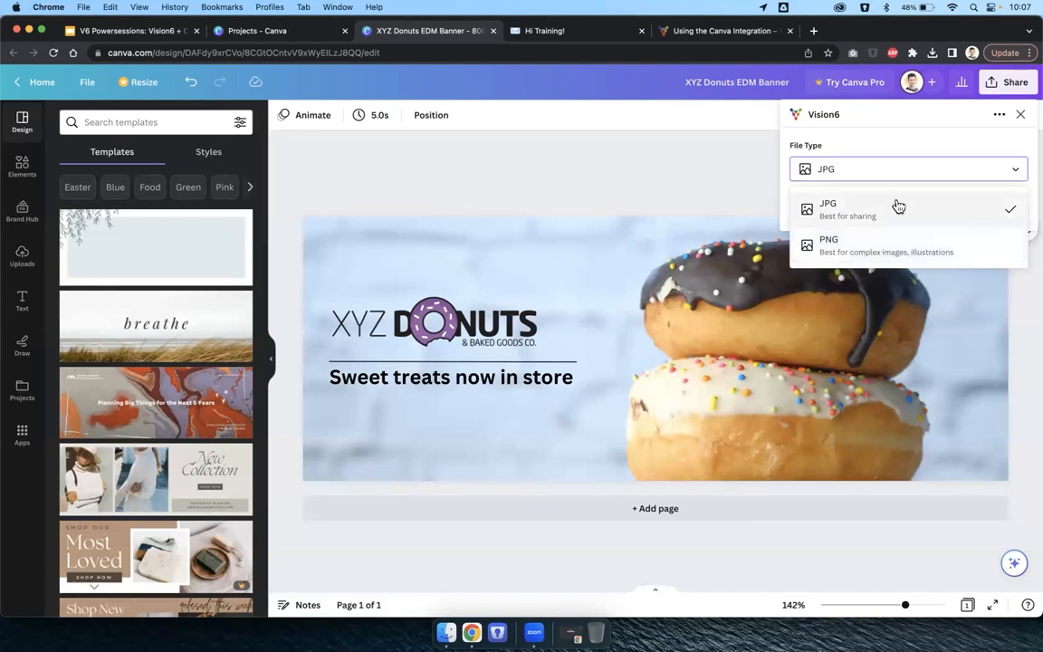
{"action": "left_click", "coordinate": [922, 246]}
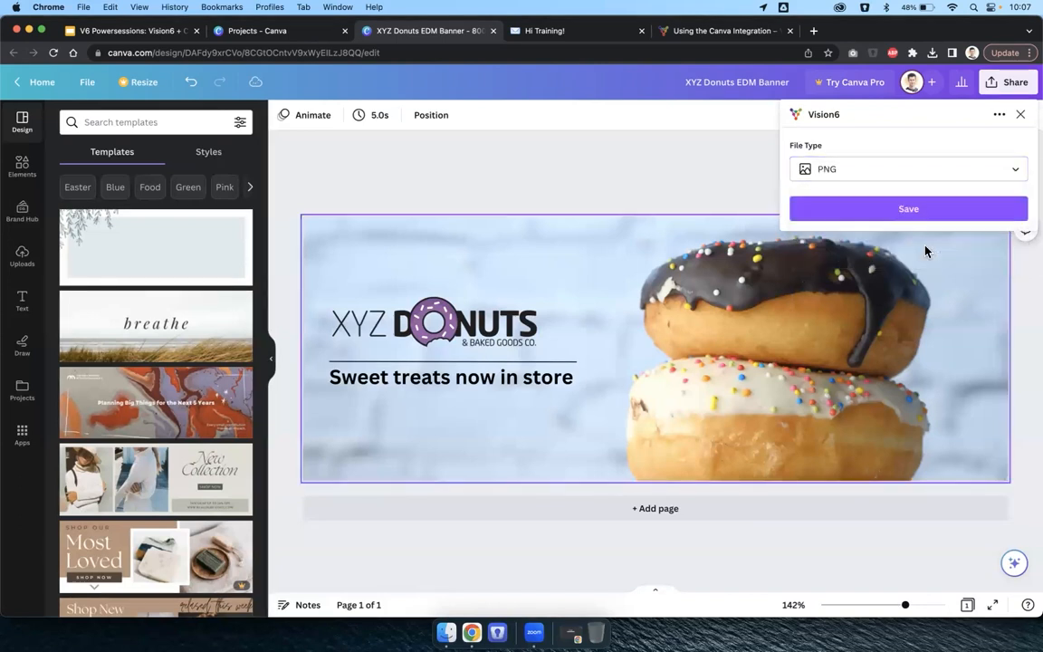
{"action": "left_click", "coordinate": [954, 211]}
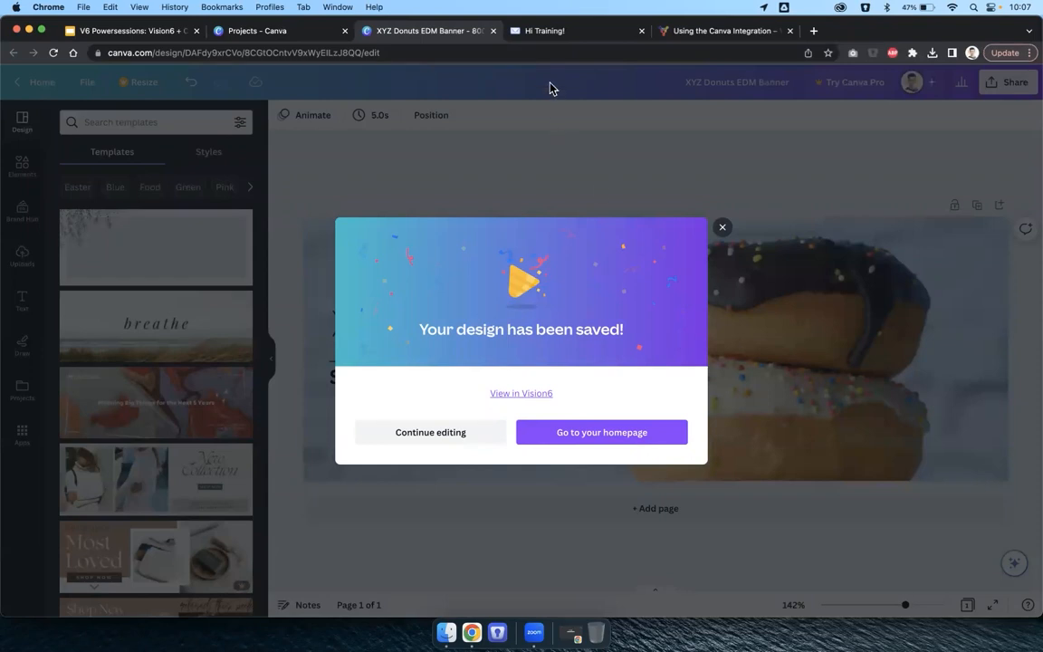
Switch to the Vision6 web app and open the XYZ Donuts eNews message for editing
{"action": "left_click", "coordinate": [539, 33]}
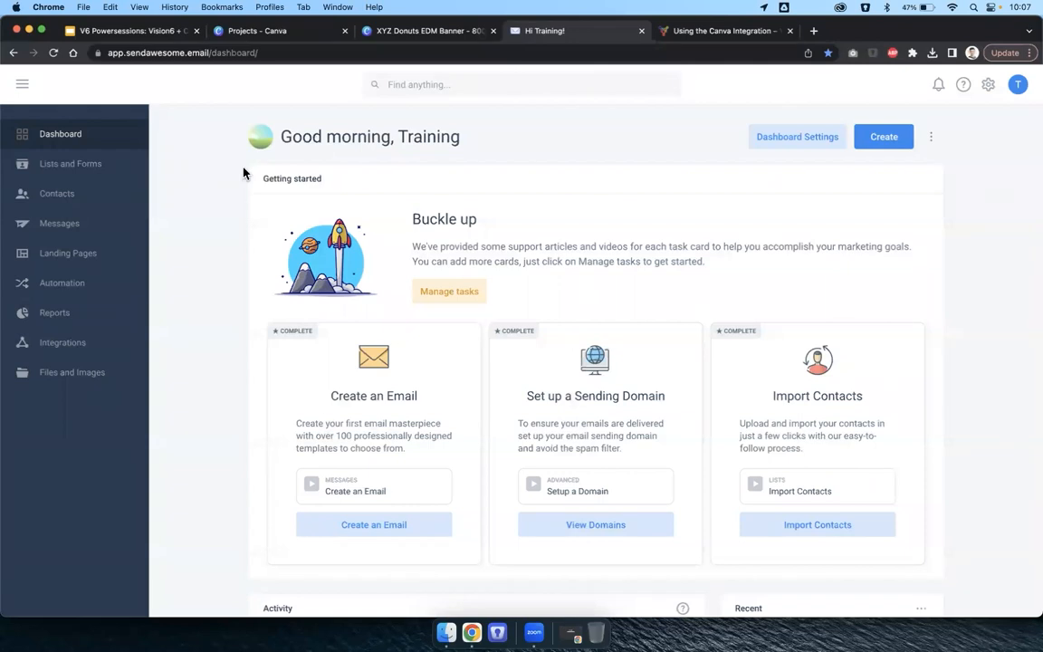
{"action": "left_click", "coordinate": [59, 223]}
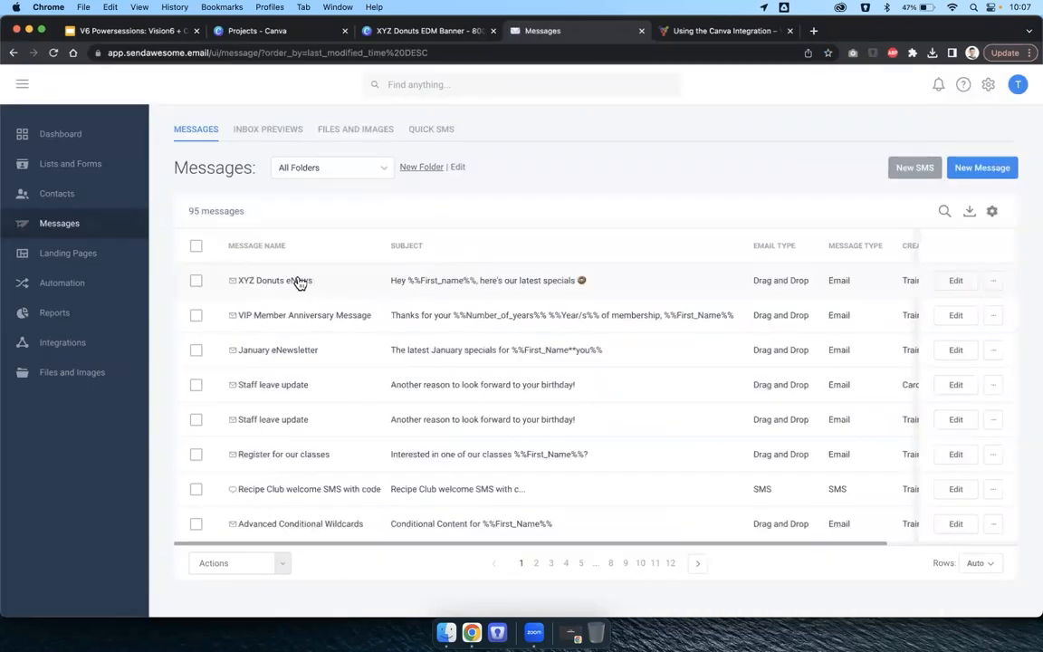
{"action": "left_click", "coordinate": [955, 280]}
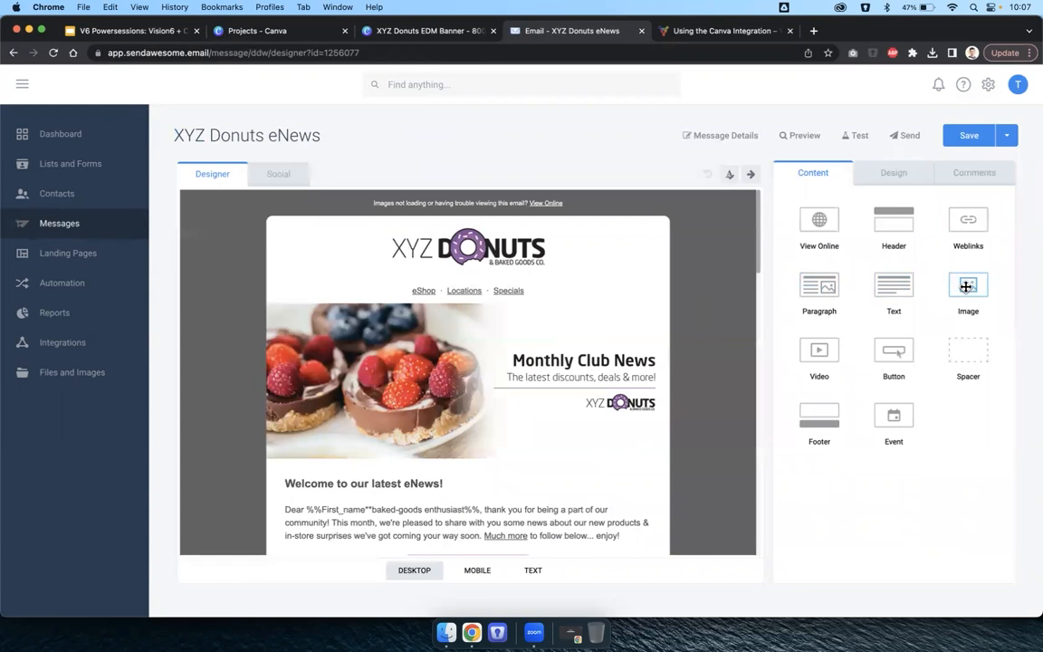
Add an empty image block above the Monthly Club News banner and delete it again
{"action": "left_click_drag", "start_coordinate": [968, 286], "coordinate": [457, 347]}
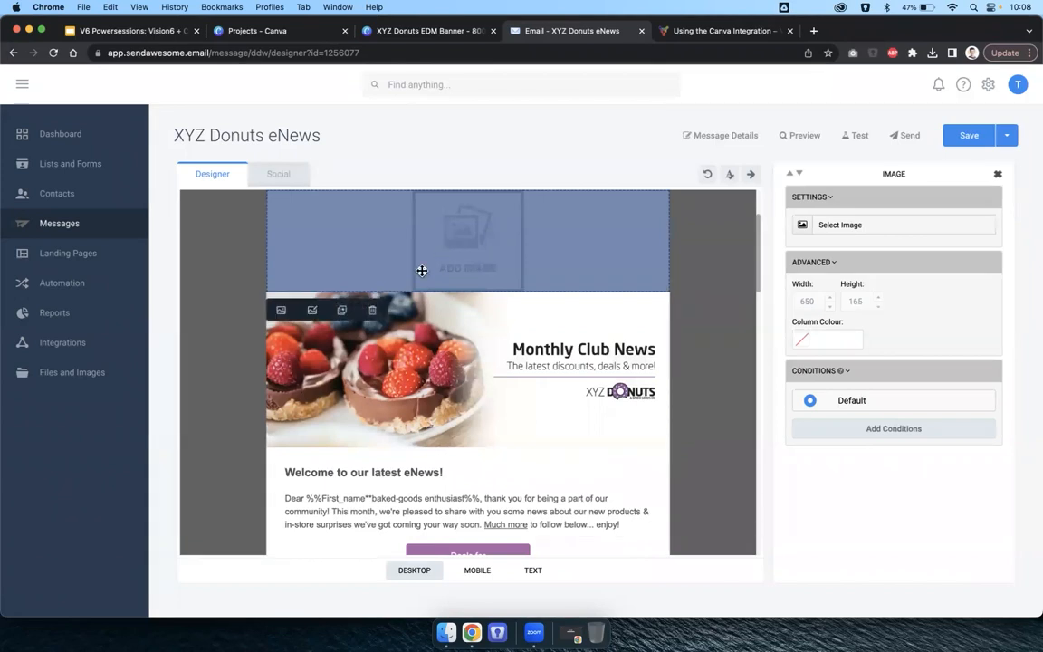
{"action": "left_click", "coordinate": [373, 310]}
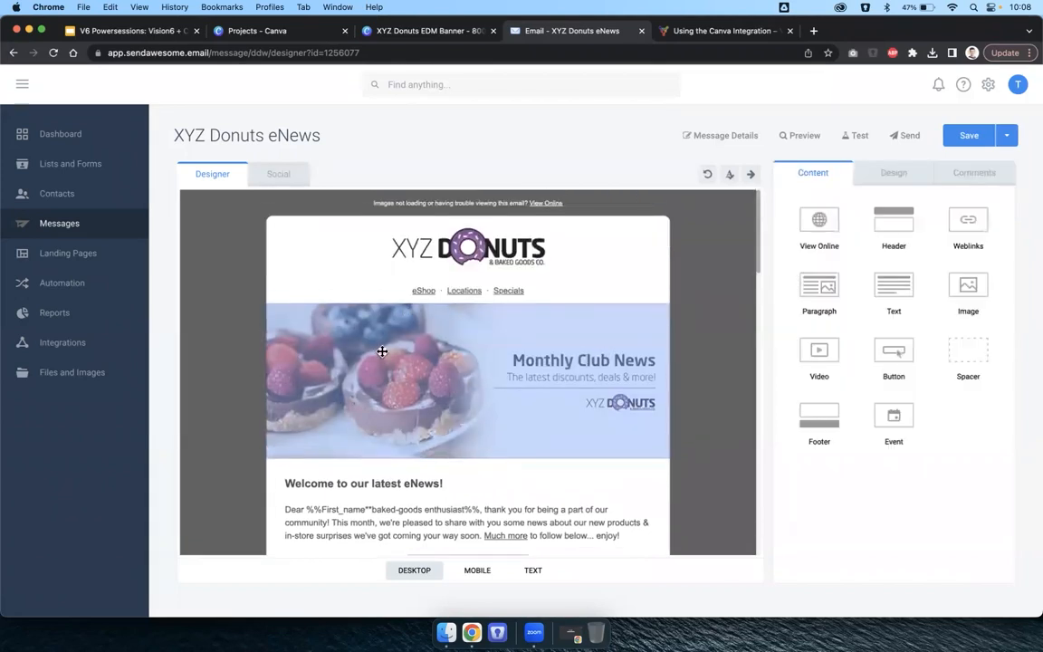
Replace the Monthly Club News banner with XYZ Donuts EDM Banner.png from the Canva folder
{"action": "left_click", "coordinate": [589, 341]}
{"action": "double_click", "coordinate": [588, 340]}
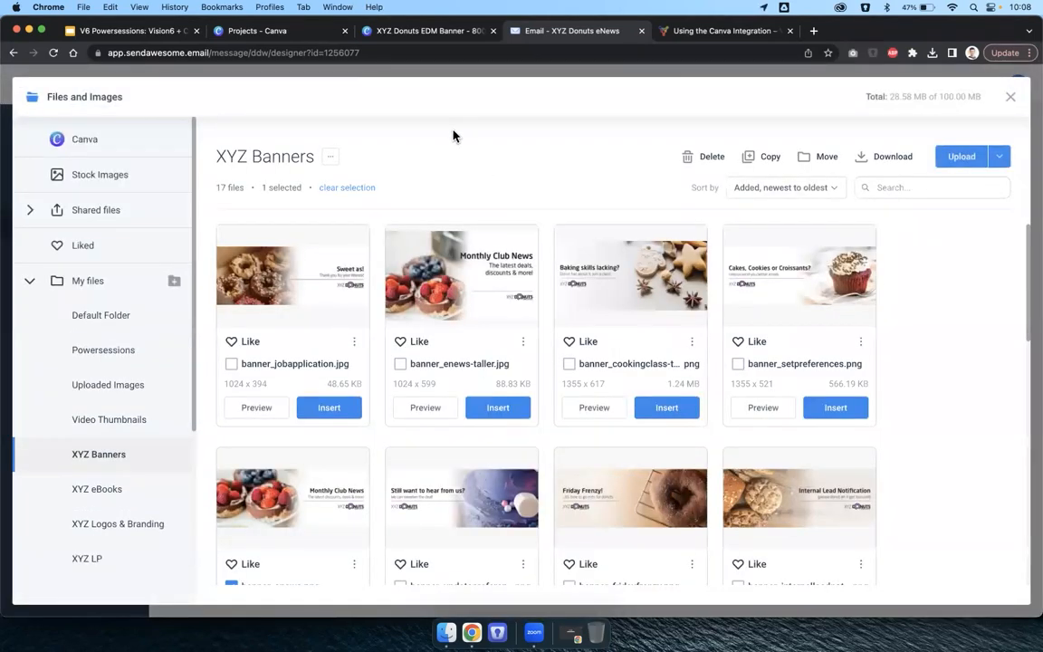
{"action": "left_click", "coordinate": [110, 141]}
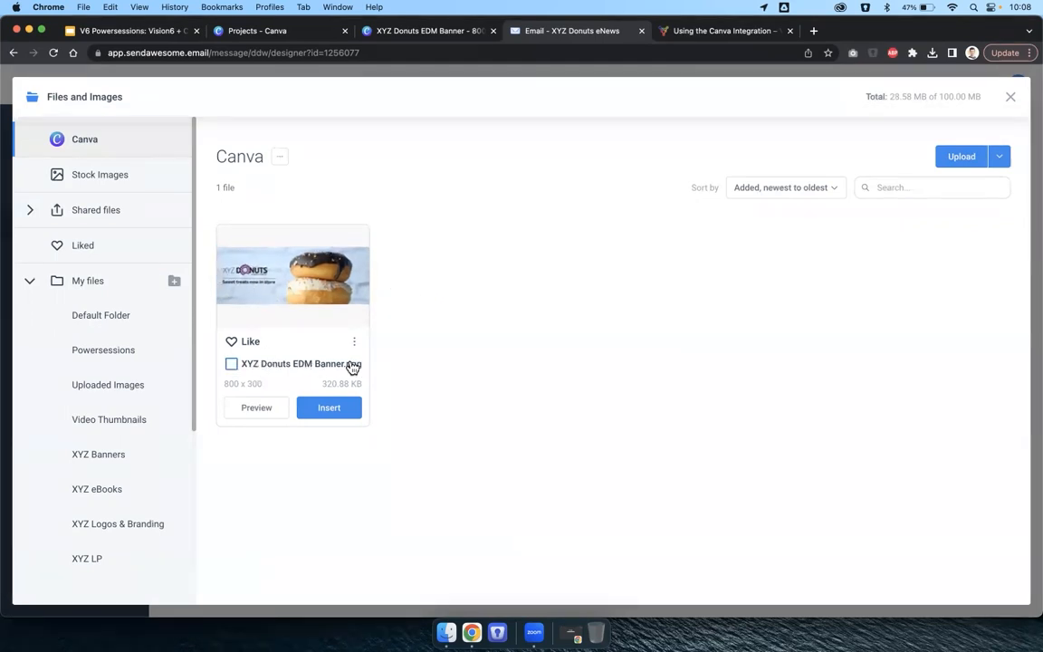
{"action": "left_click", "coordinate": [331, 414]}
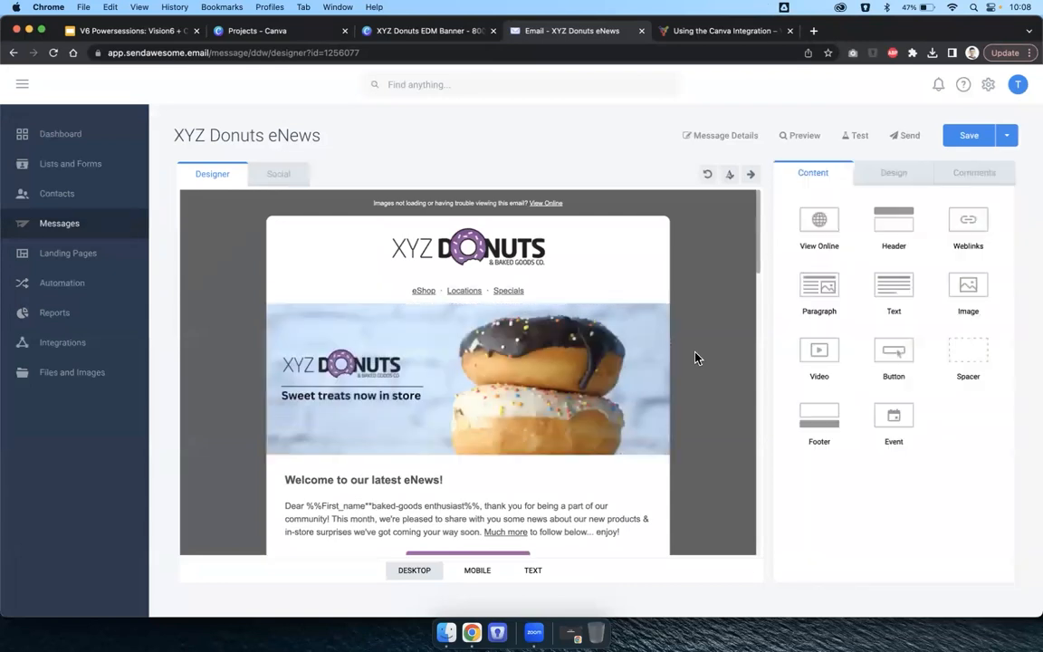
{"action": "scroll", "coordinate": [697, 359], "scroll_direction": "down", "scroll_amount": 1}
{"action": "scroll", "coordinate": [697, 358], "scroll_direction": "up", "scroll_amount": 1}
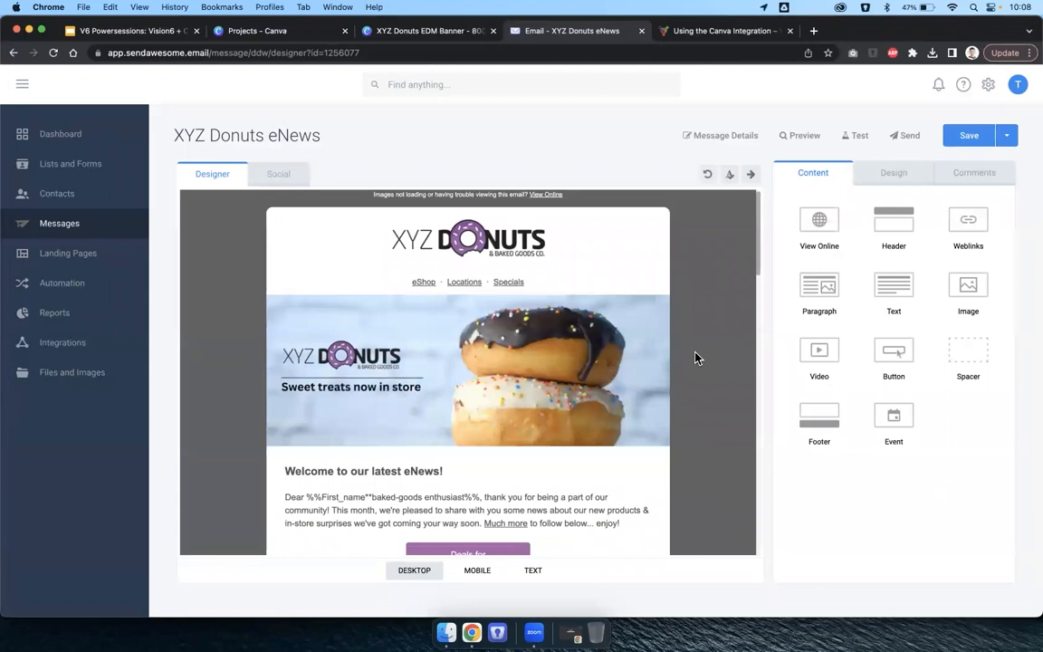
Switch to the Vision6 support article on using the Canva integration
{"action": "left_click", "coordinate": [681, 35]}
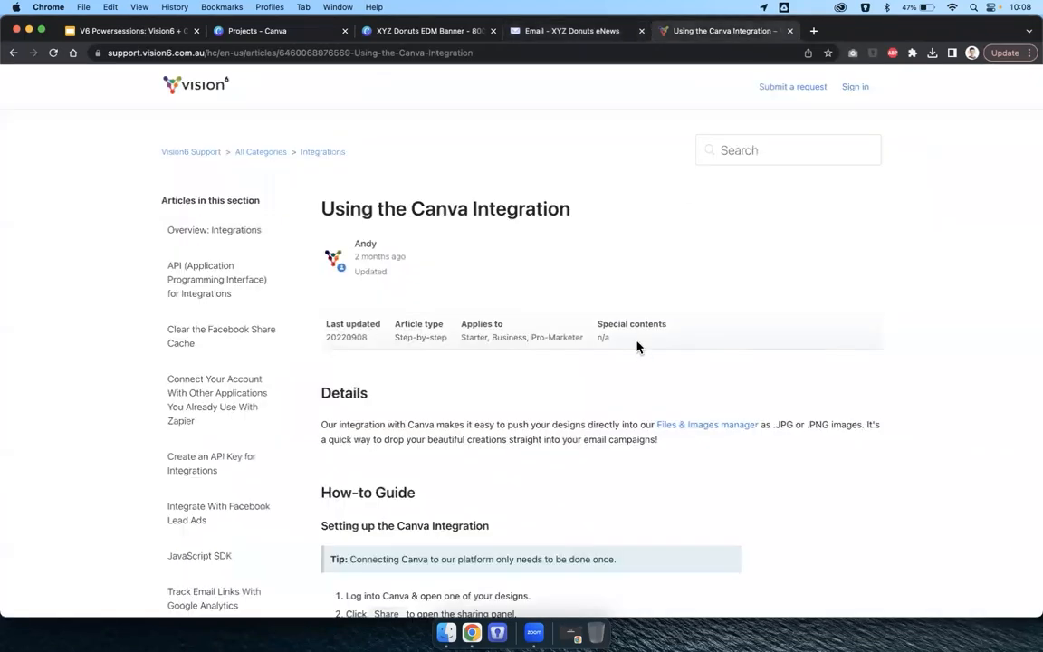
Switch to the XYZ Donuts EDM Banner design in Canva, dismiss the save confirmation and delete the donut background photo
{"action": "left_click", "coordinate": [263, 31]}
{"action": "left_click", "coordinate": [399, 34]}
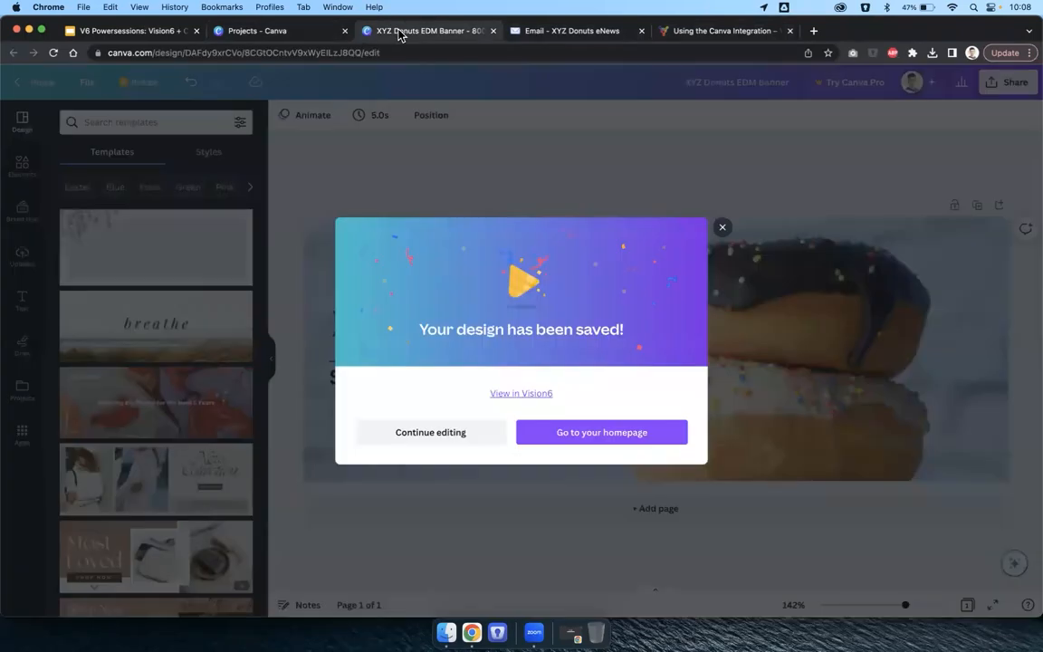
{"action": "left_click", "coordinate": [722, 228]}
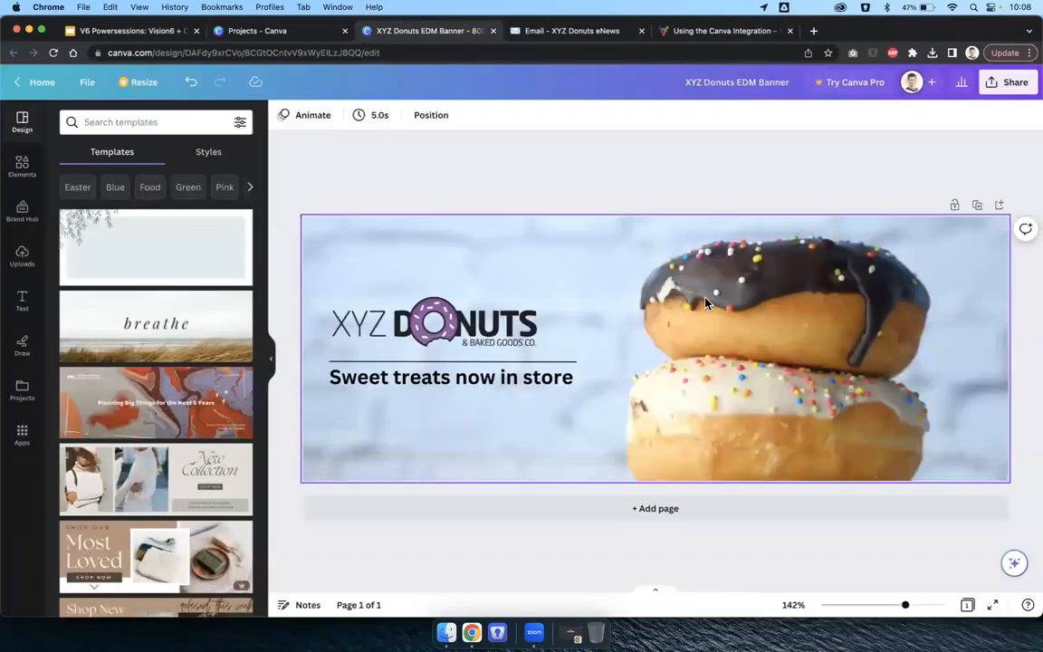
{"action": "double_click", "coordinate": [690, 365]}
{"action": "left_click_drag", "start_coordinate": [694, 312], "coordinate": [721, 352]}
{"action": "double_click", "coordinate": [724, 354]}
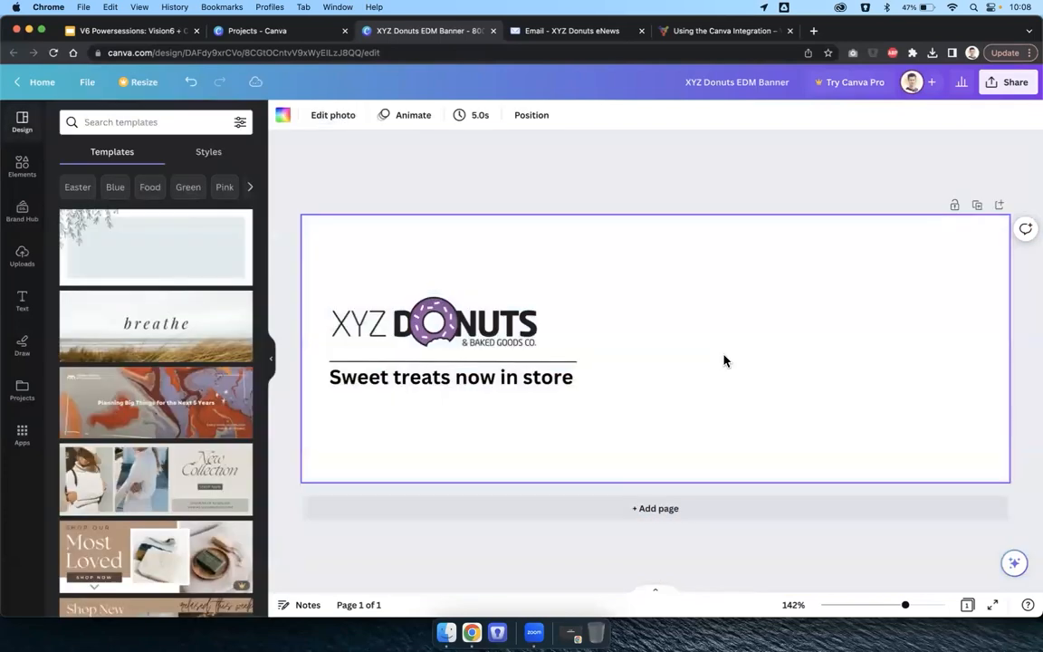
{"action": "left_click", "coordinate": [662, 181]}
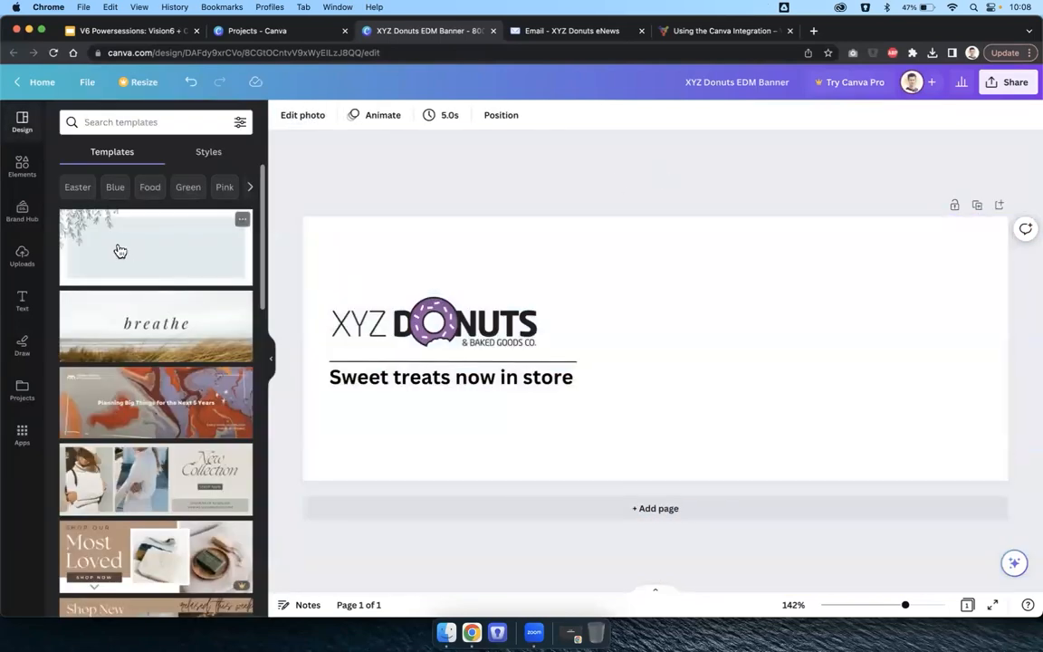
Search the design elements for "cake" and show all matching photos
{"action": "left_click", "coordinate": [25, 169]}
{"action": "left_click", "coordinate": [124, 124]}
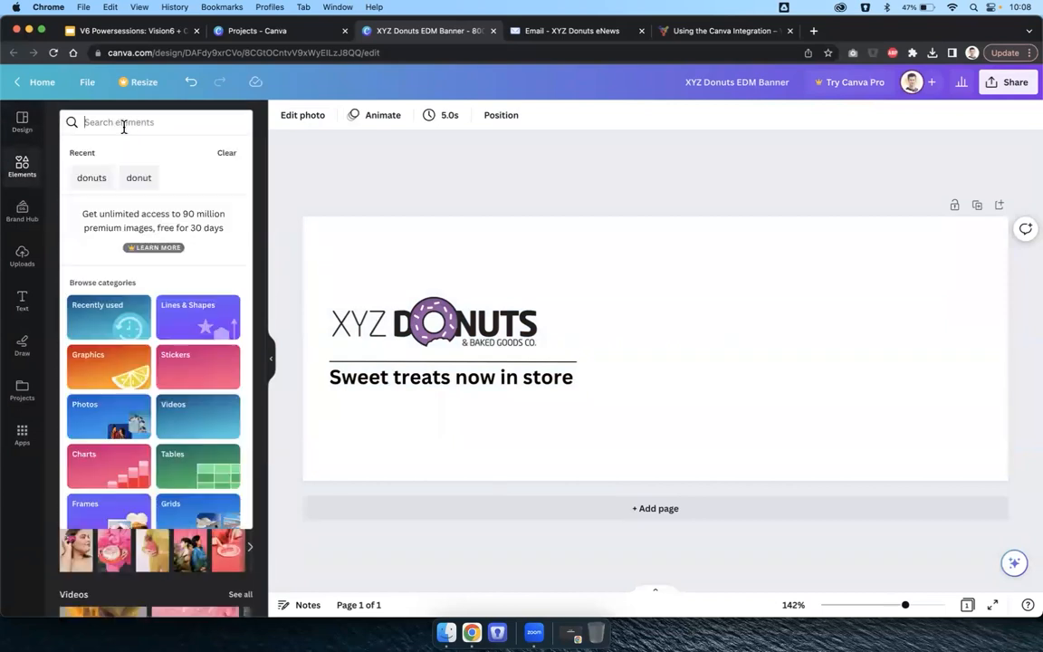
{"action": "type", "text": "cake"}
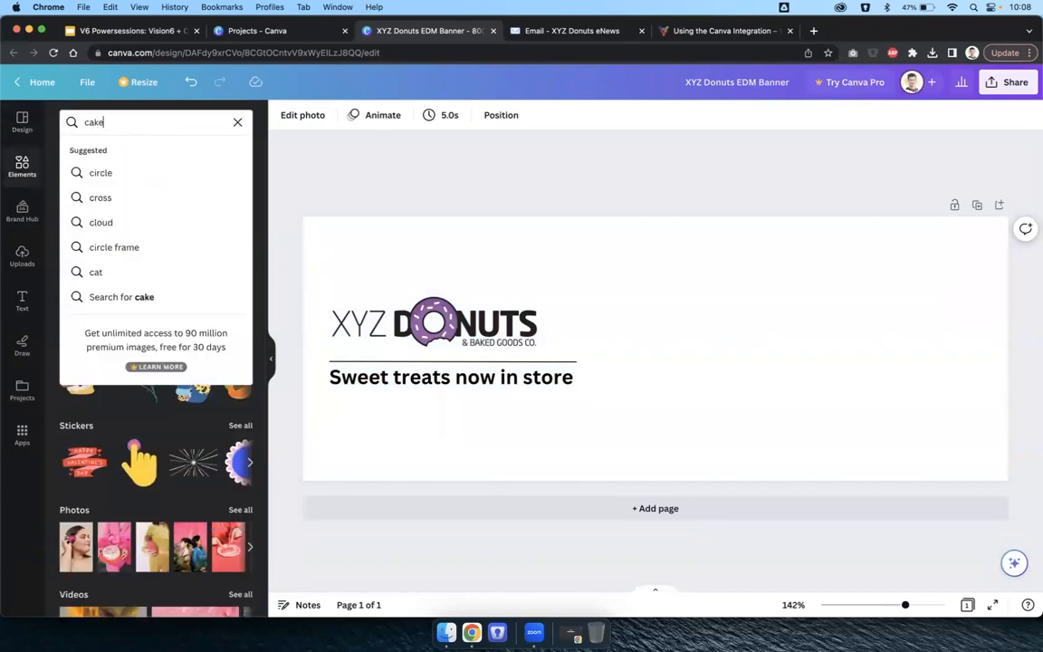
{"action": "key", "text": "Return"}
{"action": "scroll", "coordinate": [118, 285], "scroll_direction": "down", "scroll_amount": 1}
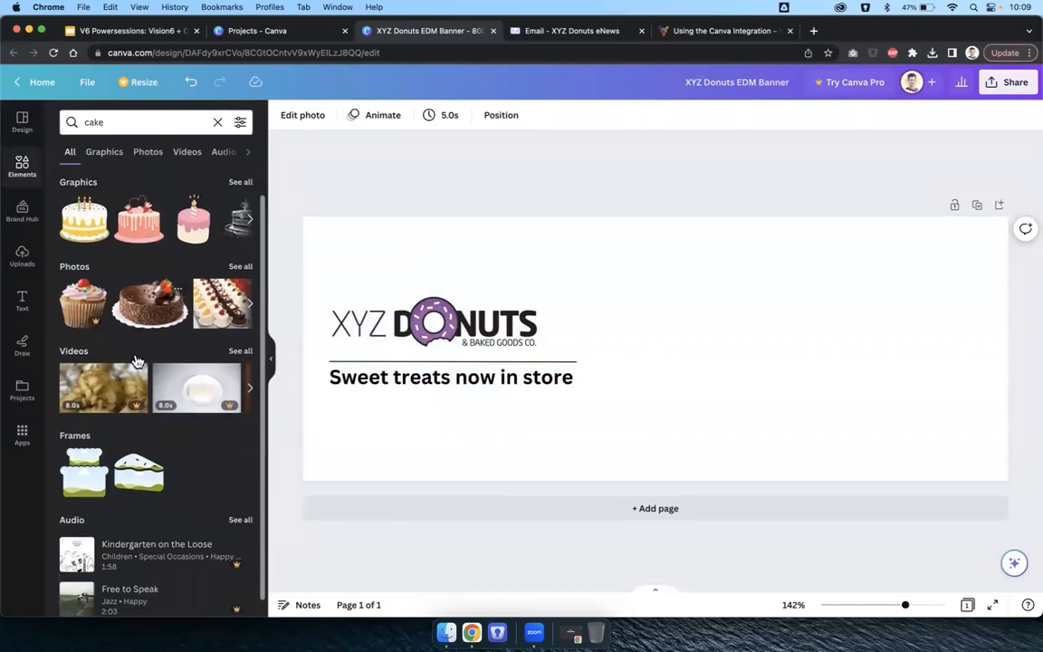
{"action": "left_click", "coordinate": [240, 253]}
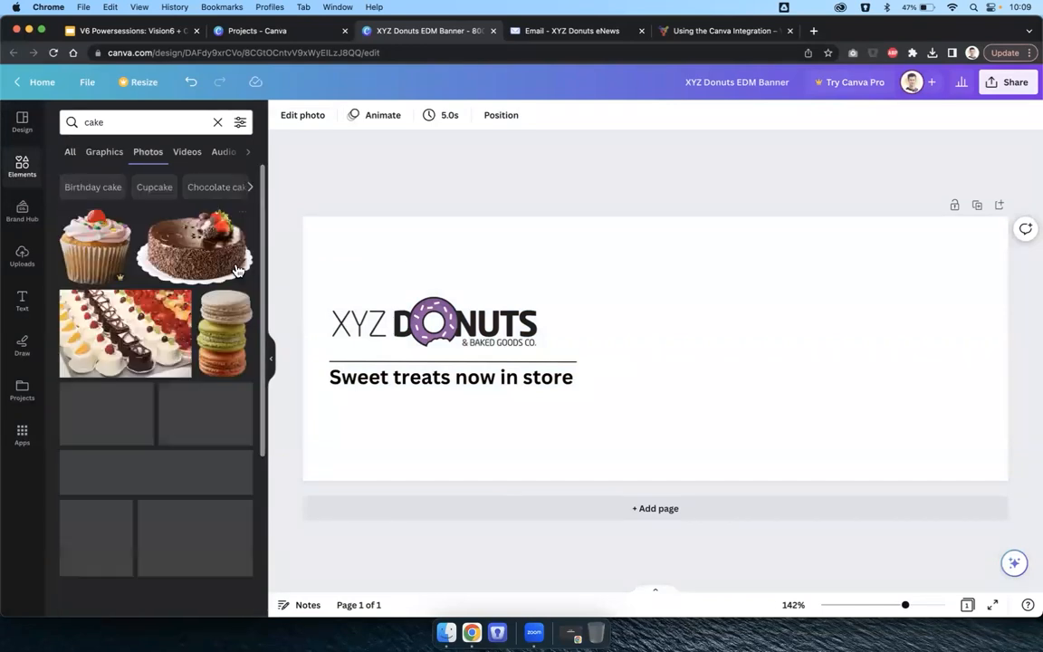
Add the pink strawberry-topped cake photo and enlarge it to about 820 x 553 px so it covers the whole banner
{"action": "scroll", "coordinate": [205, 373], "scroll_direction": "down", "scroll_amount": 5}
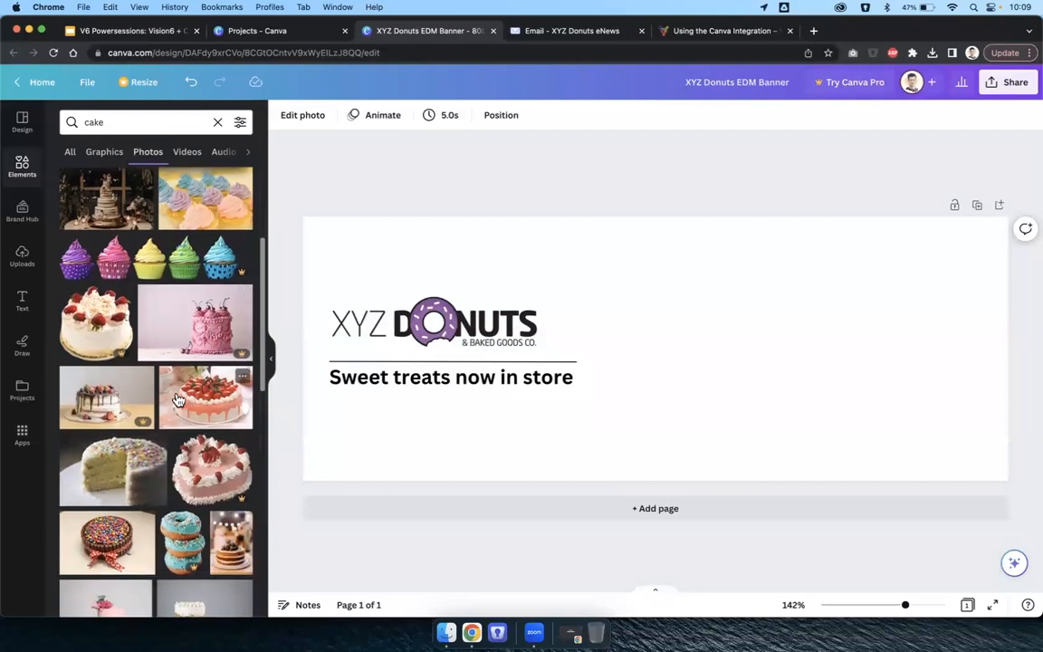
{"action": "scroll", "coordinate": [179, 400], "scroll_direction": "down", "scroll_amount": 3}
{"action": "left_click_drag", "start_coordinate": [201, 292], "coordinate": [373, 256]}
{"action": "left_click_drag", "start_coordinate": [601, 407], "coordinate": [973, 587]}
{"action": "left_click_drag", "start_coordinate": [736, 401], "coordinate": [750, 424]}
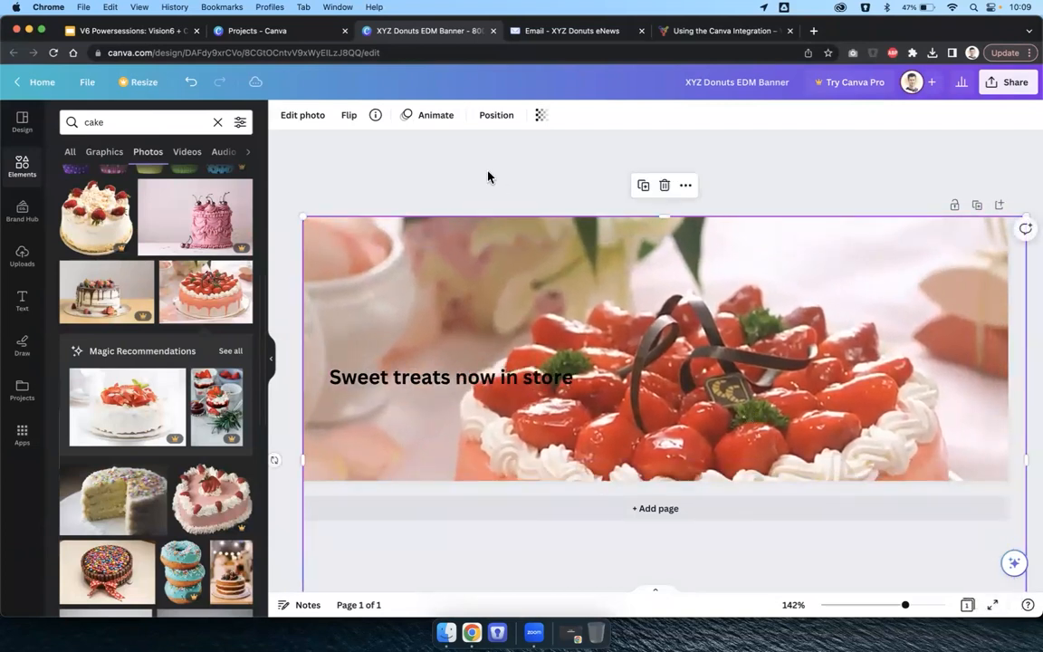
Send the strawberry cake photo to the back, behind the logo, line and tagline, and deselect it
{"action": "left_click", "coordinate": [496, 117]}
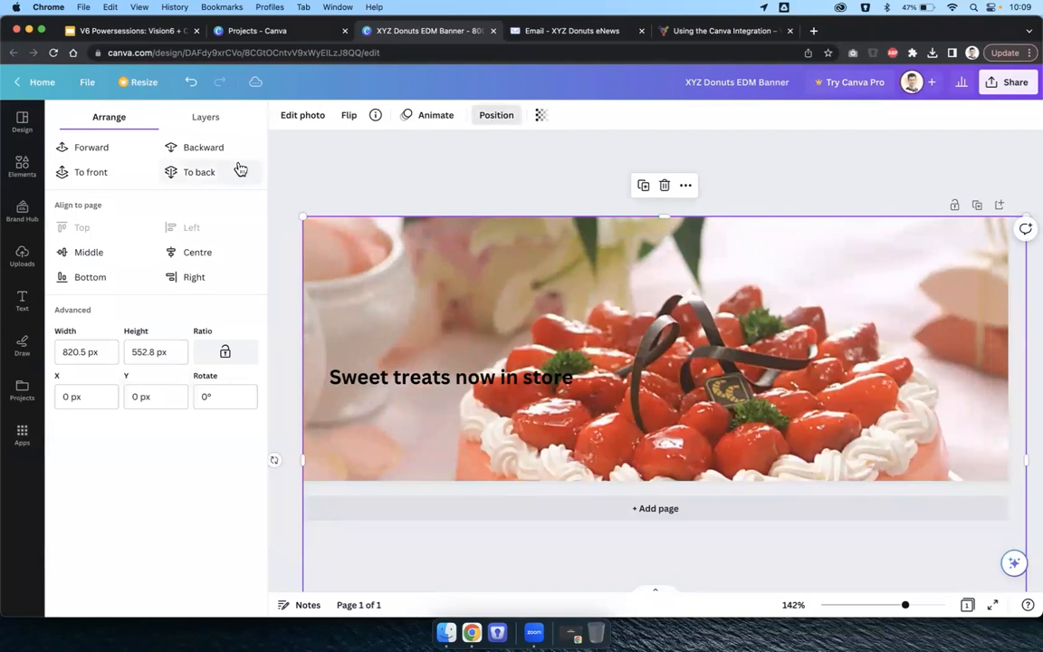
{"action": "left_click", "coordinate": [210, 171]}
{"action": "left_click", "coordinate": [487, 155]}
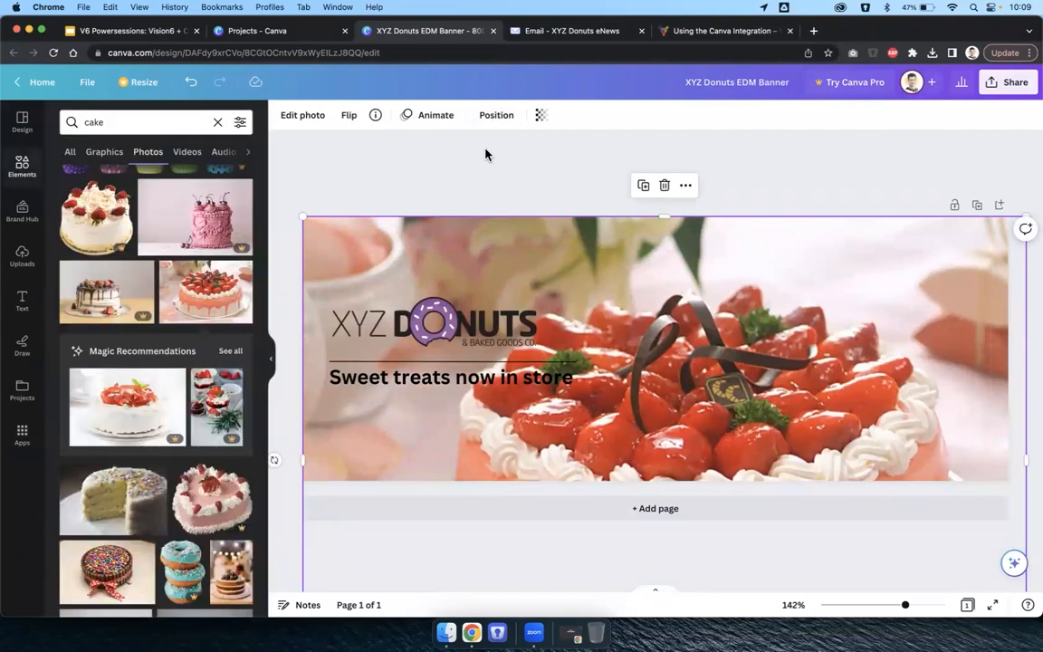
{"action": "left_click", "coordinate": [726, 145]}
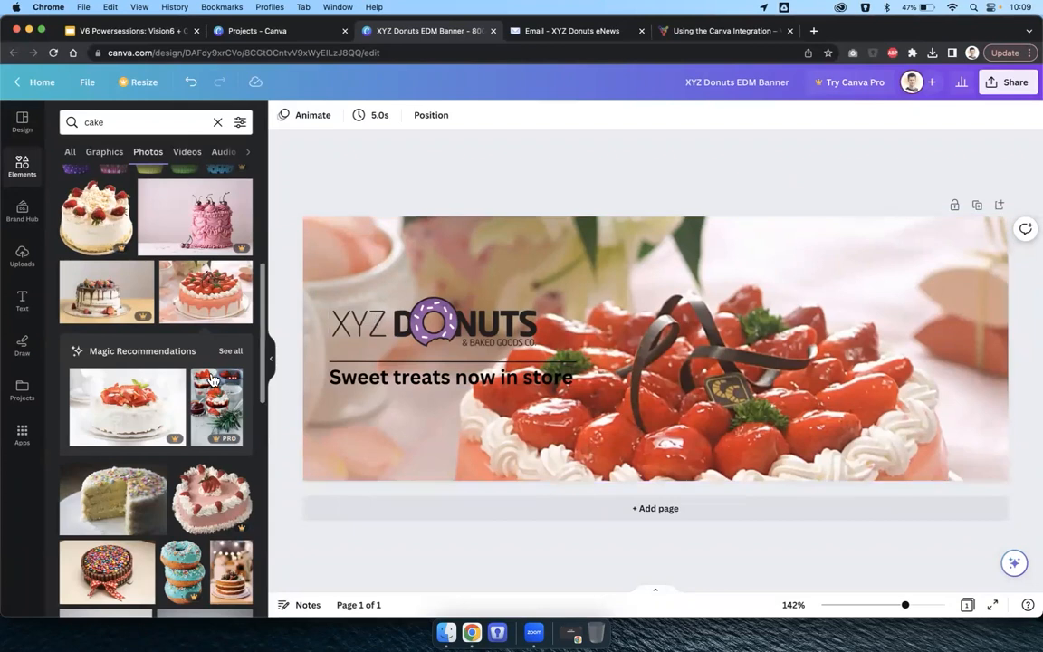
{"action": "scroll", "coordinate": [214, 379], "scroll_direction": "up", "scroll_amount": 2}
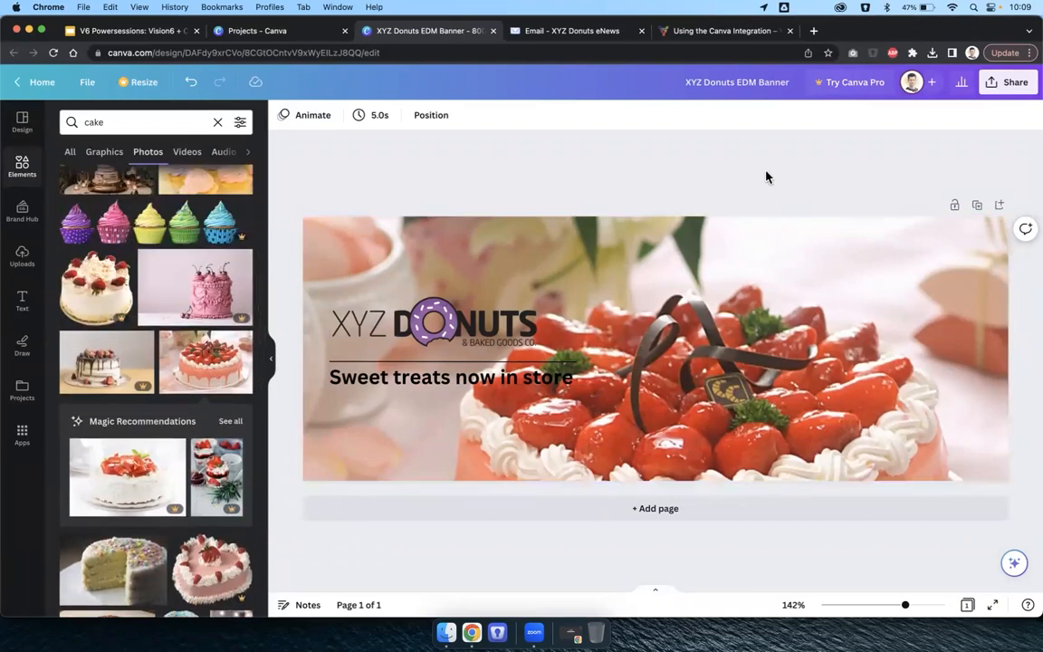
Publish the updated banner design to Vision6 as a JPG
{"action": "left_click", "coordinate": [1007, 82]}
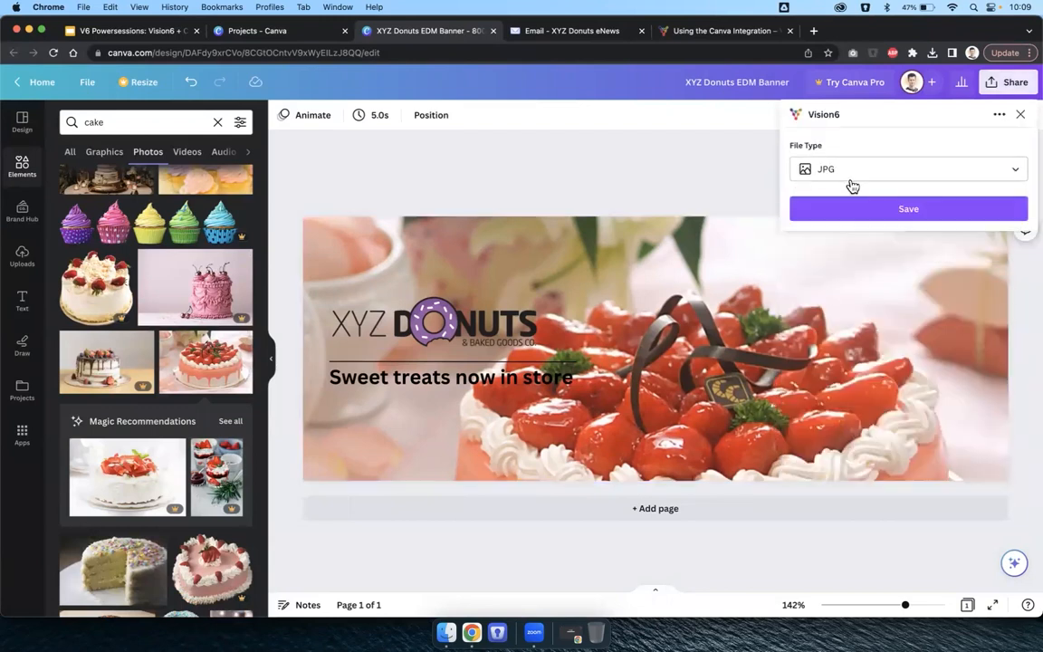
{"action": "left_click", "coordinate": [843, 170]}
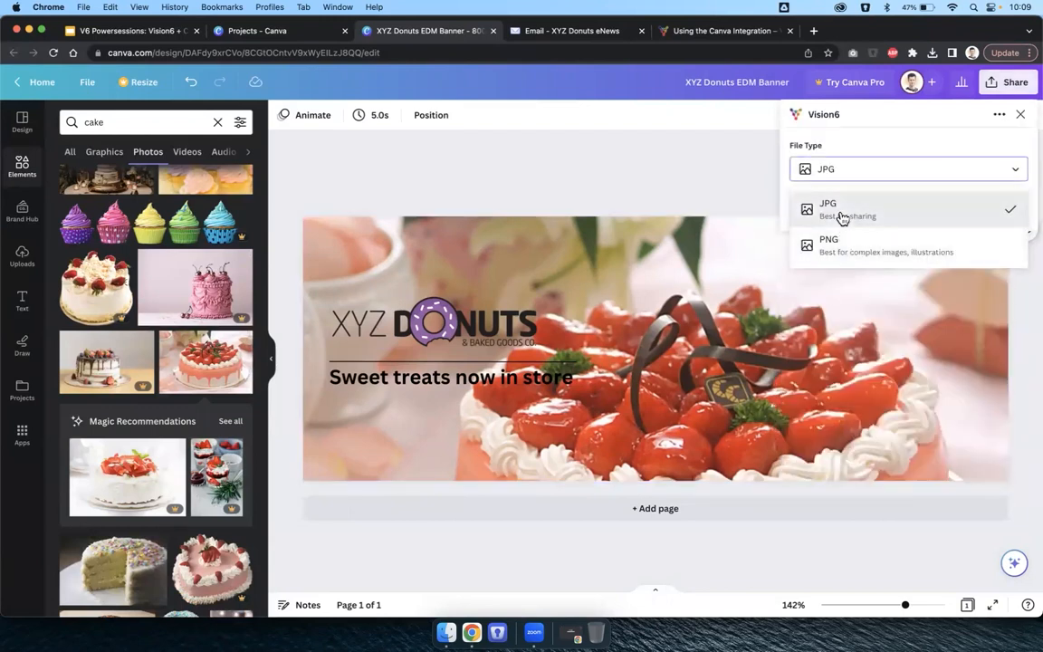
{"action": "left_click", "coordinate": [841, 215]}
{"action": "left_click", "coordinate": [908, 209]}
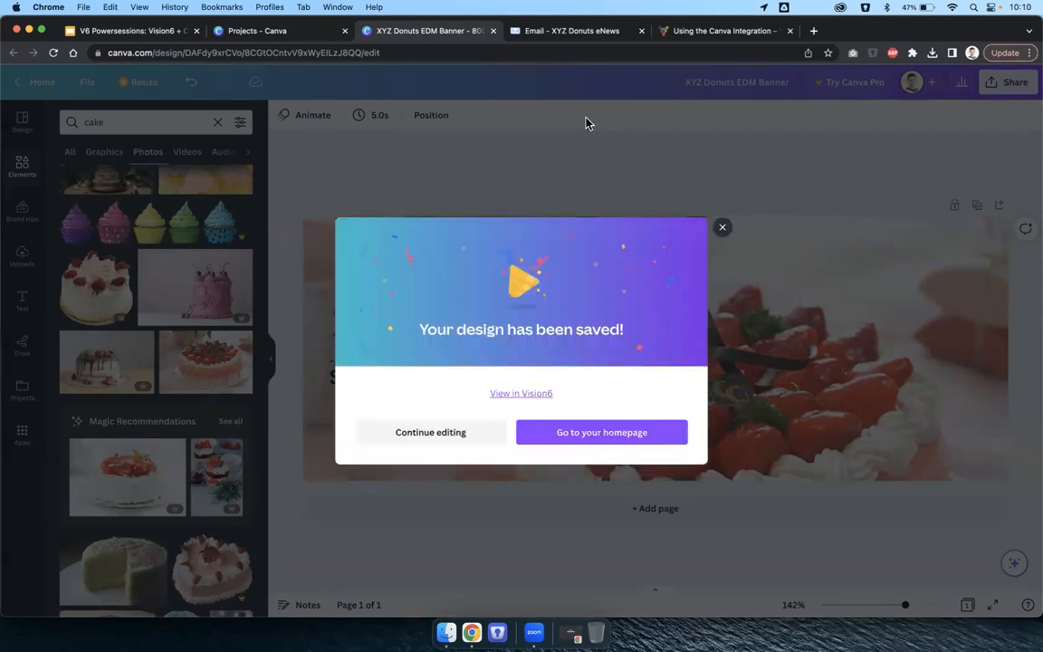
Switch to the XYZ Donuts eNews email in Vision6 and replace its donut banner with XYZ Donuts EDM Banner.jpg from the Canva folder
{"action": "left_click", "coordinate": [578, 30]}
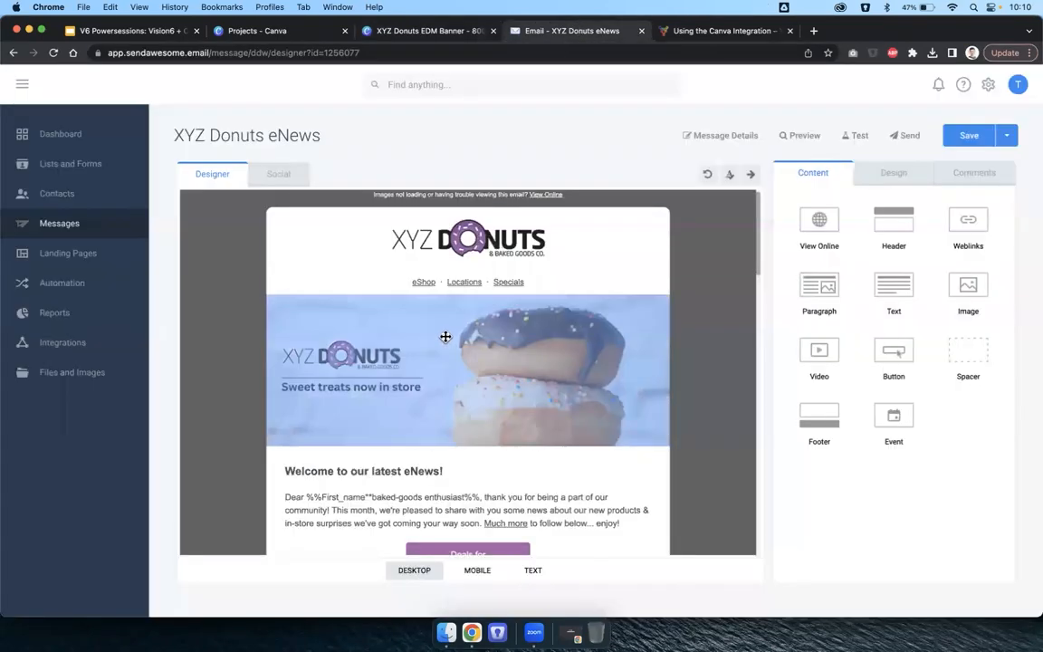
{"action": "left_click", "coordinate": [445, 339]}
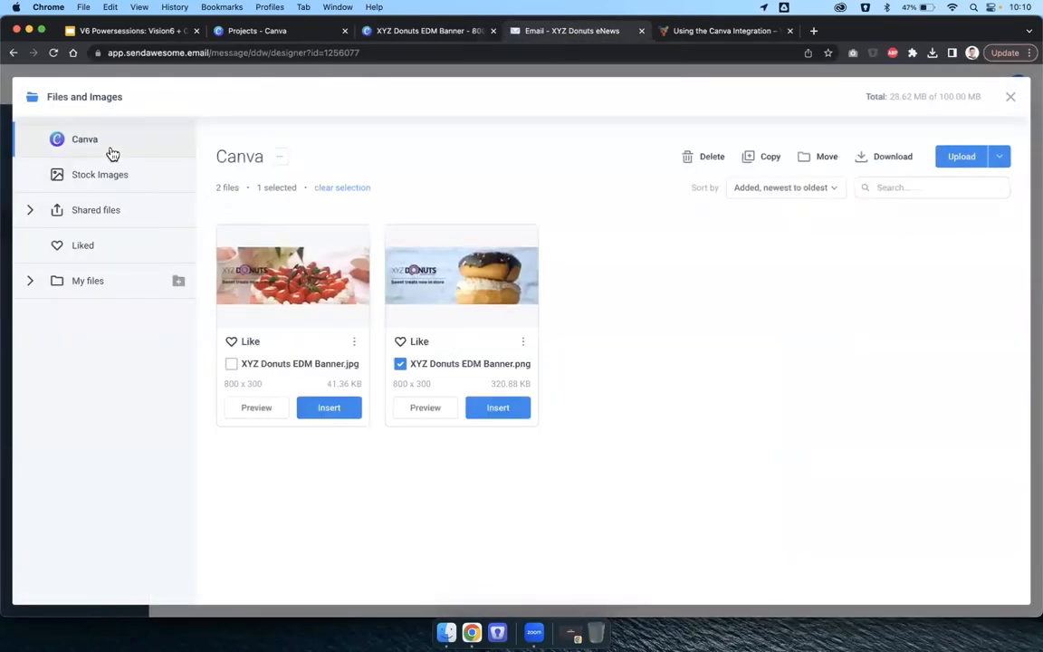
{"action": "left_click", "coordinate": [400, 364]}
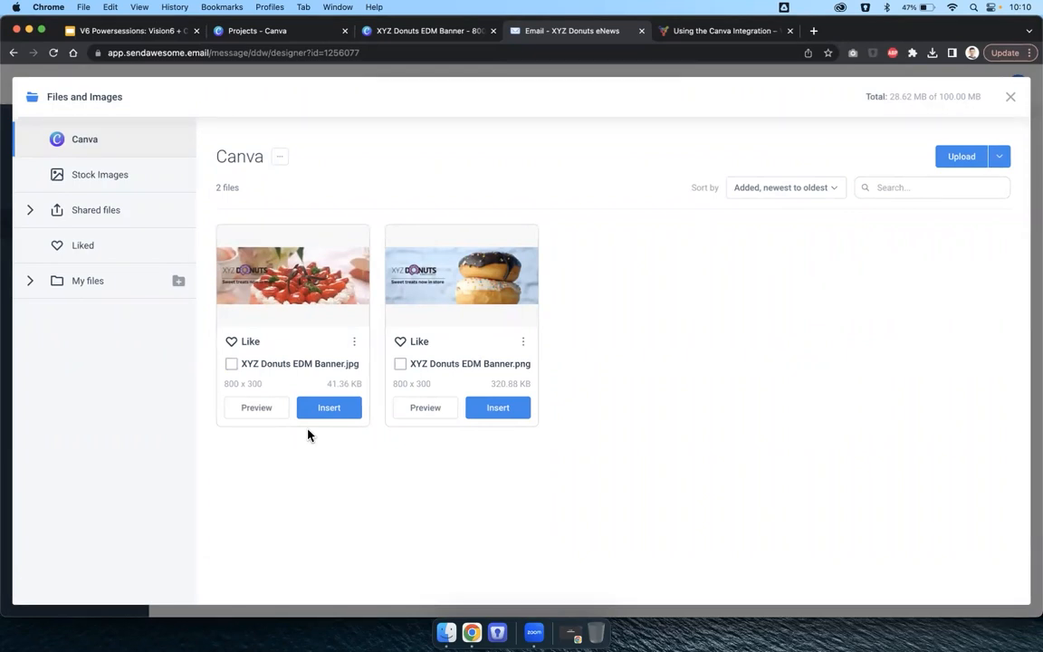
{"action": "left_click", "coordinate": [334, 408]}
{"action": "scroll", "coordinate": [730, 357], "scroll_direction": "down", "scroll_amount": 2}
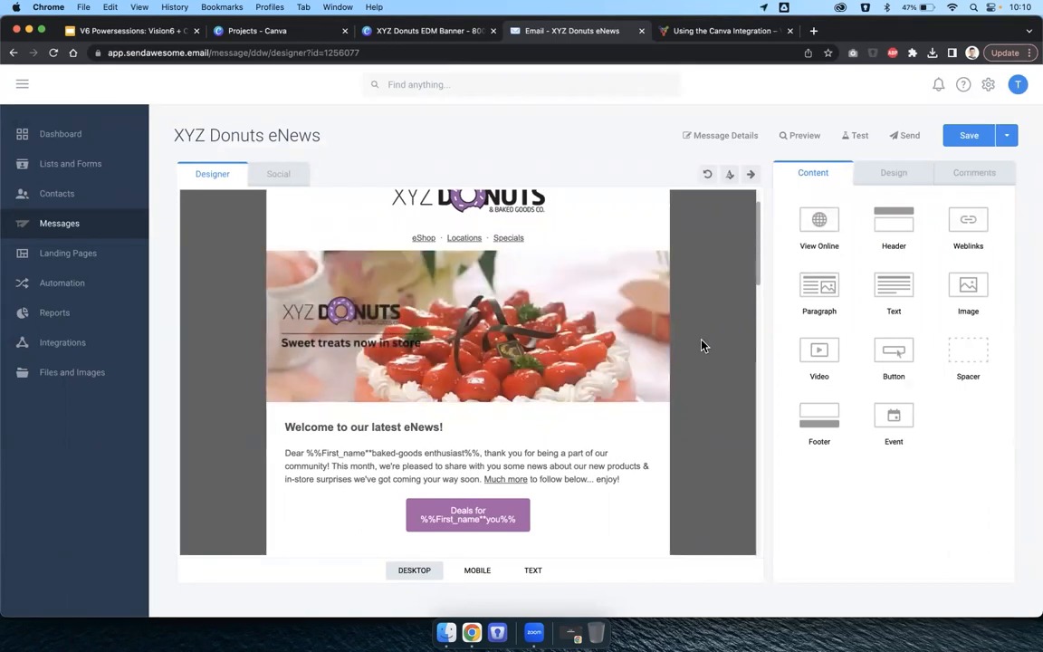
{"action": "scroll", "coordinate": [703, 345], "scroll_direction": "down", "scroll_amount": 2}
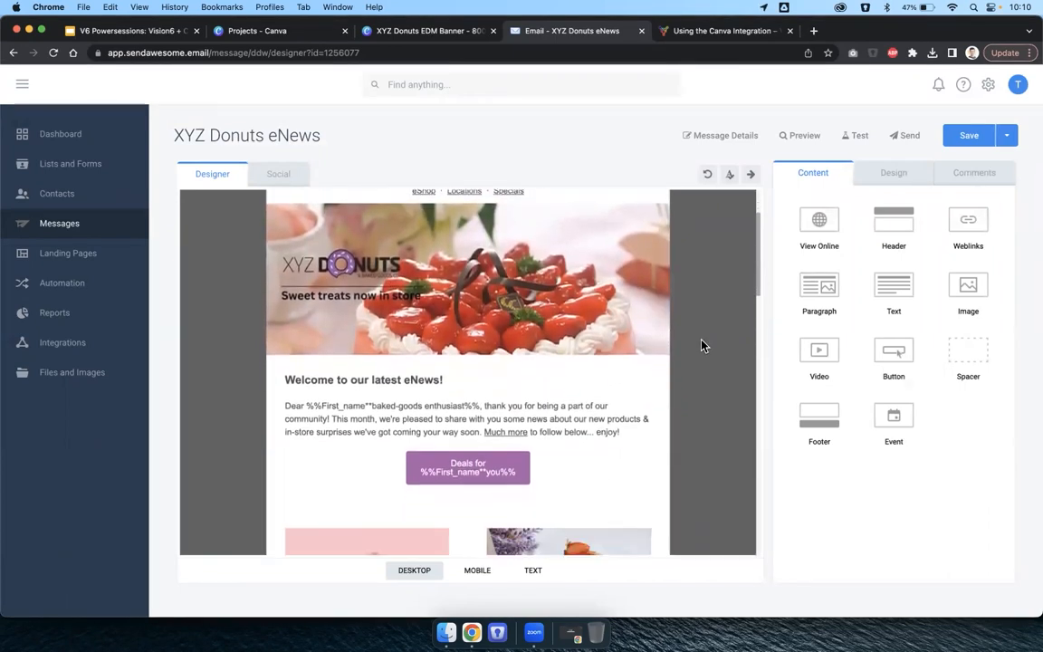
{"action": "scroll", "coordinate": [703, 345], "scroll_direction": "down", "scroll_amount": 5}
{"action": "scroll", "coordinate": [703, 345], "scroll_direction": "up", "scroll_amount": 5}
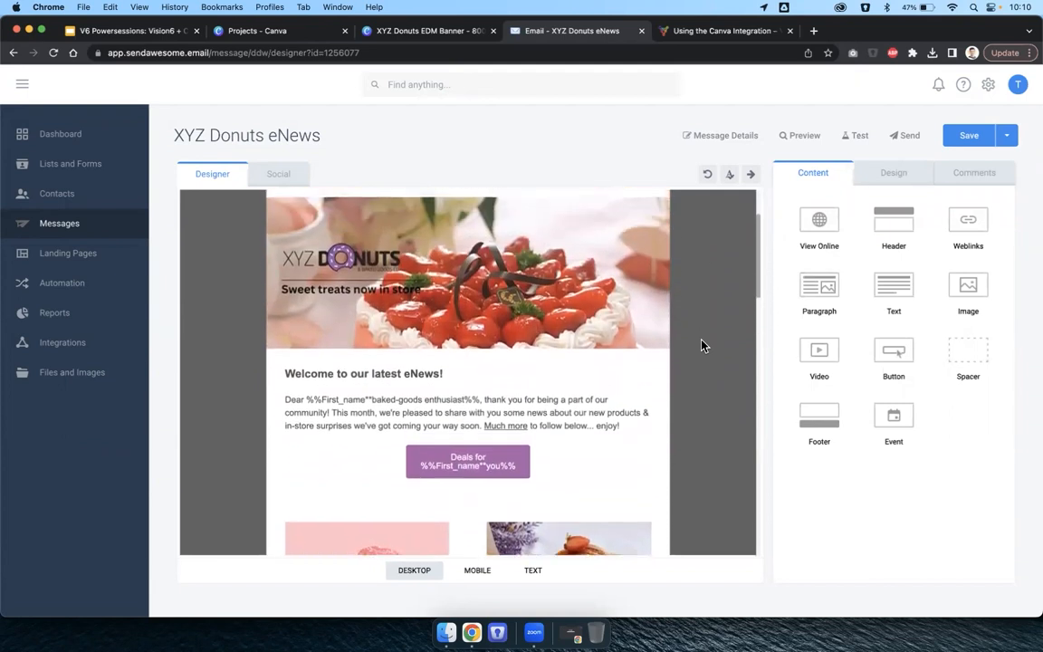
{"action": "scroll", "coordinate": [703, 345], "scroll_direction": "up", "scroll_amount": 4}
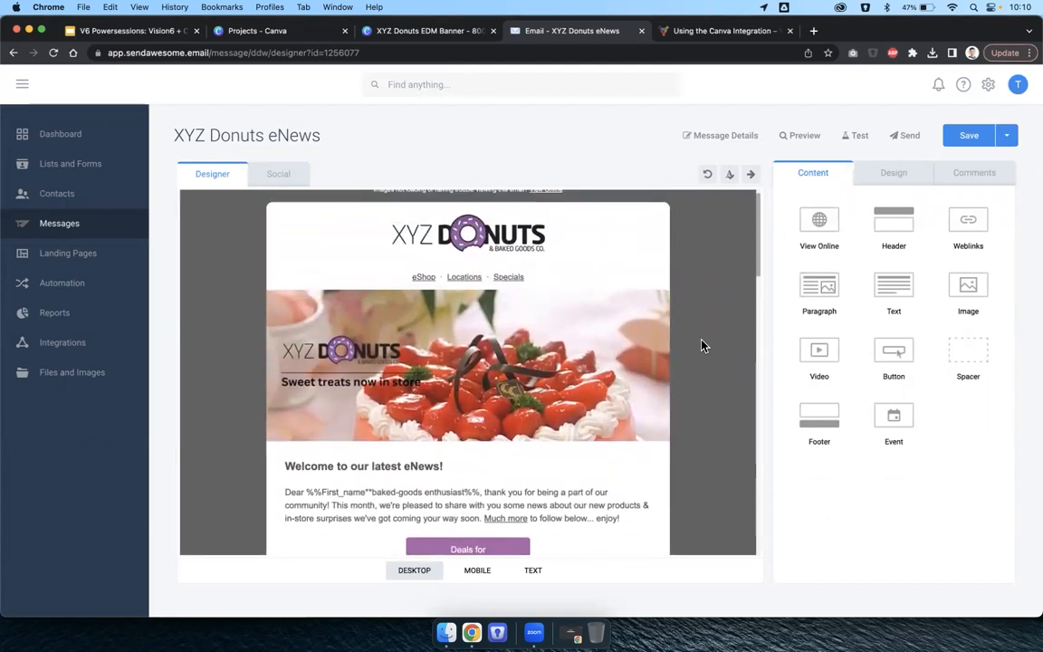
{"action": "scroll", "coordinate": [702, 345], "scroll_direction": "up", "scroll_amount": 1}
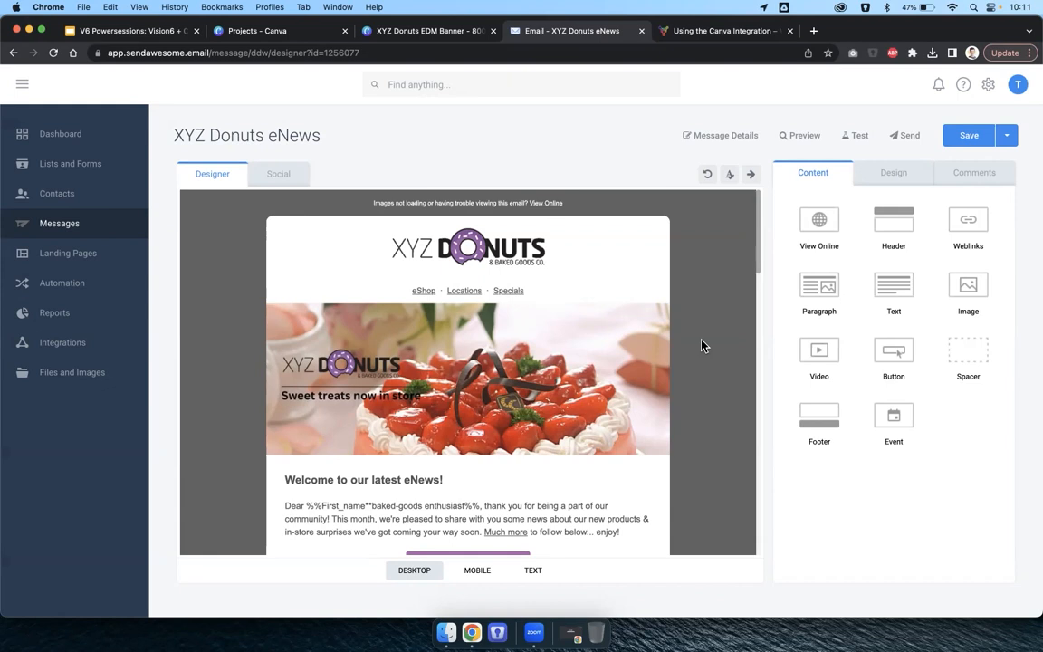
Switch to the Canva integration support article and read through its setup, exporting, disconnecting and frequently asked questions sections
{"action": "left_click", "coordinate": [719, 30]}
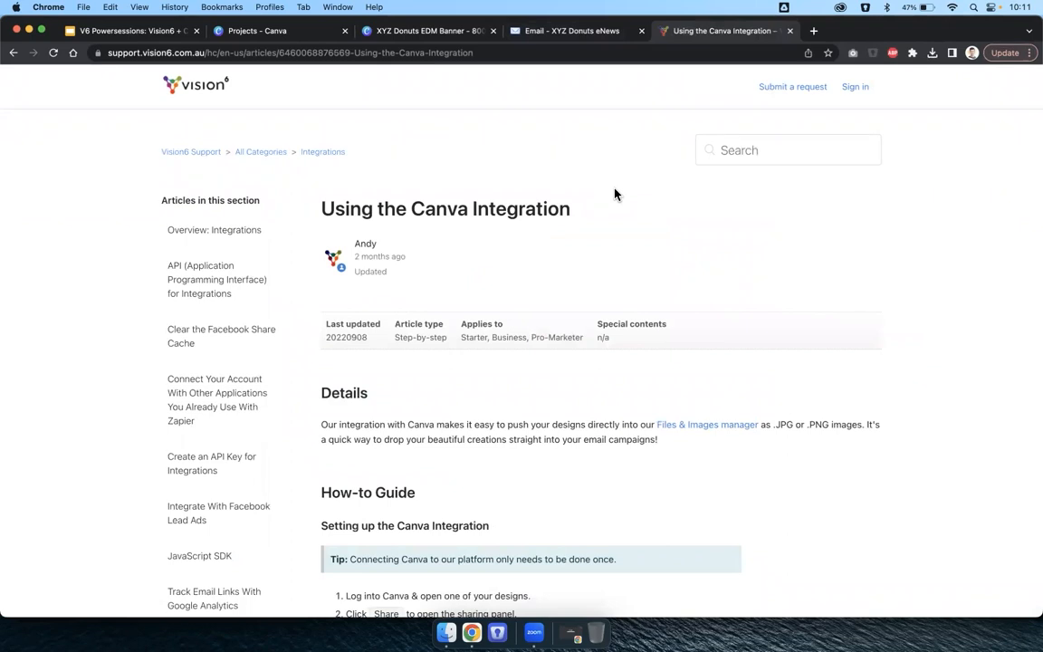
{"action": "scroll", "coordinate": [561, 262], "scroll_direction": "down", "scroll_amount": 3}
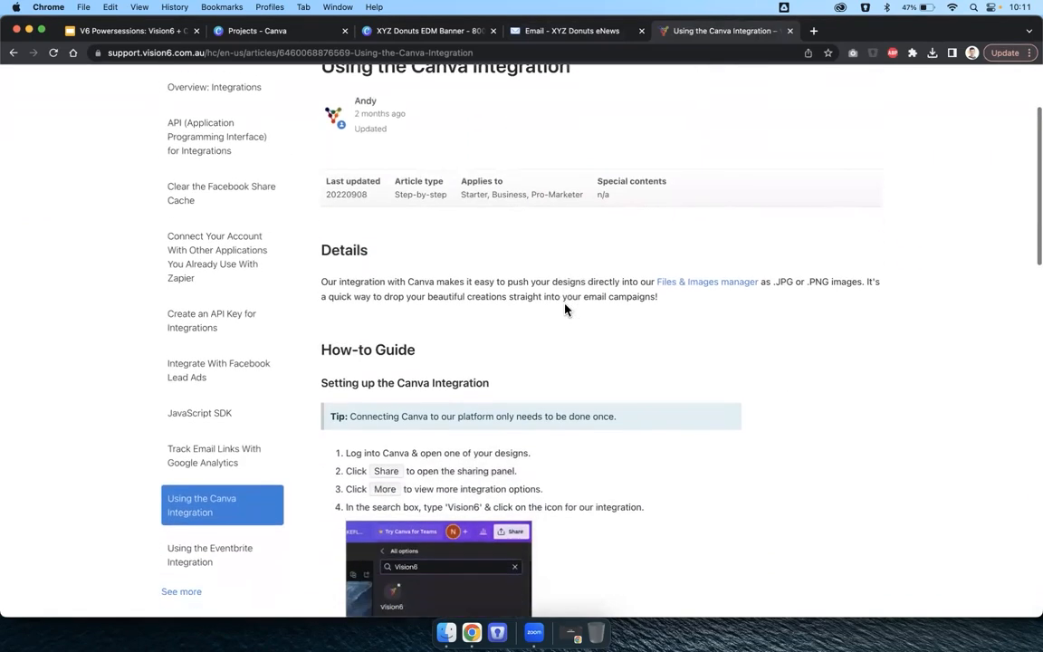
{"action": "scroll", "coordinate": [565, 310], "scroll_direction": "down", "scroll_amount": 3}
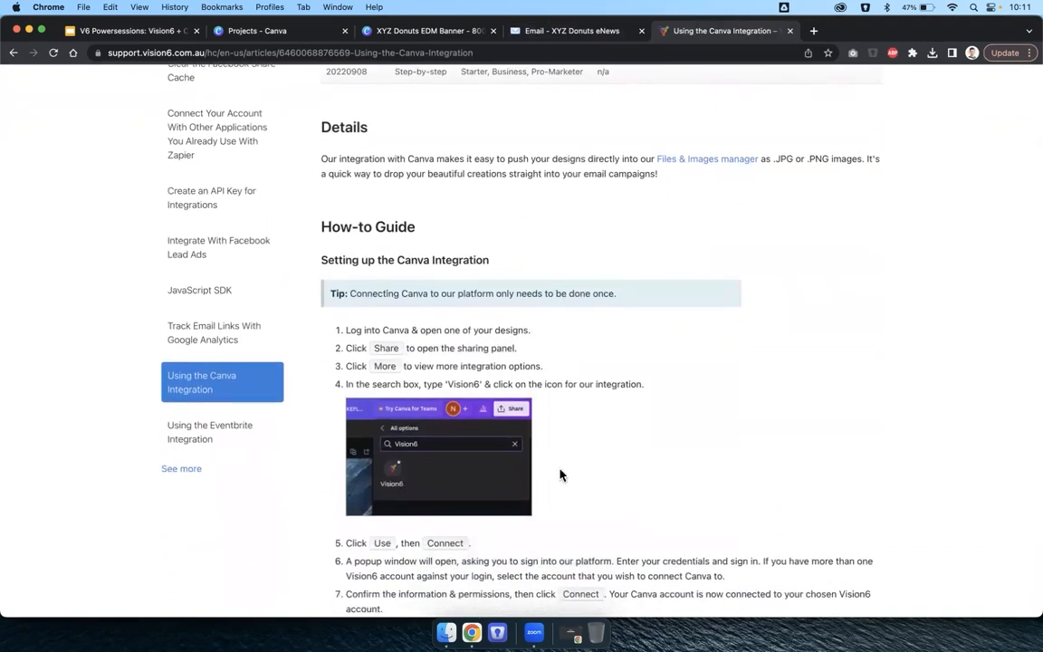
{"action": "scroll", "coordinate": [655, 473], "scroll_direction": "down", "scroll_amount": 10}
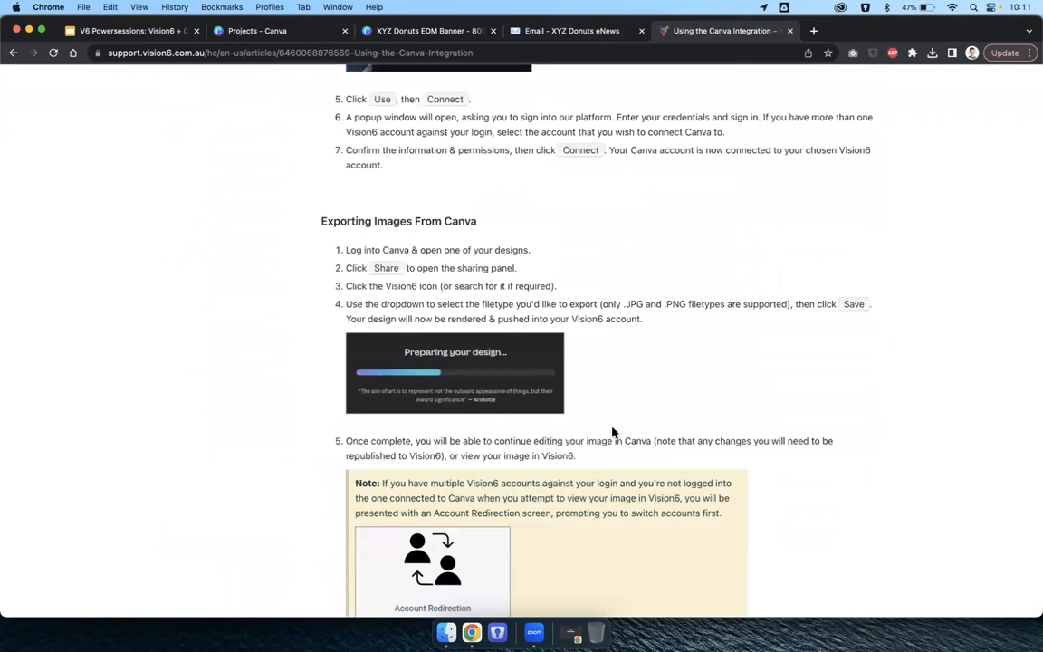
{"action": "scroll", "coordinate": [758, 428], "scroll_direction": "down", "scroll_amount": 7}
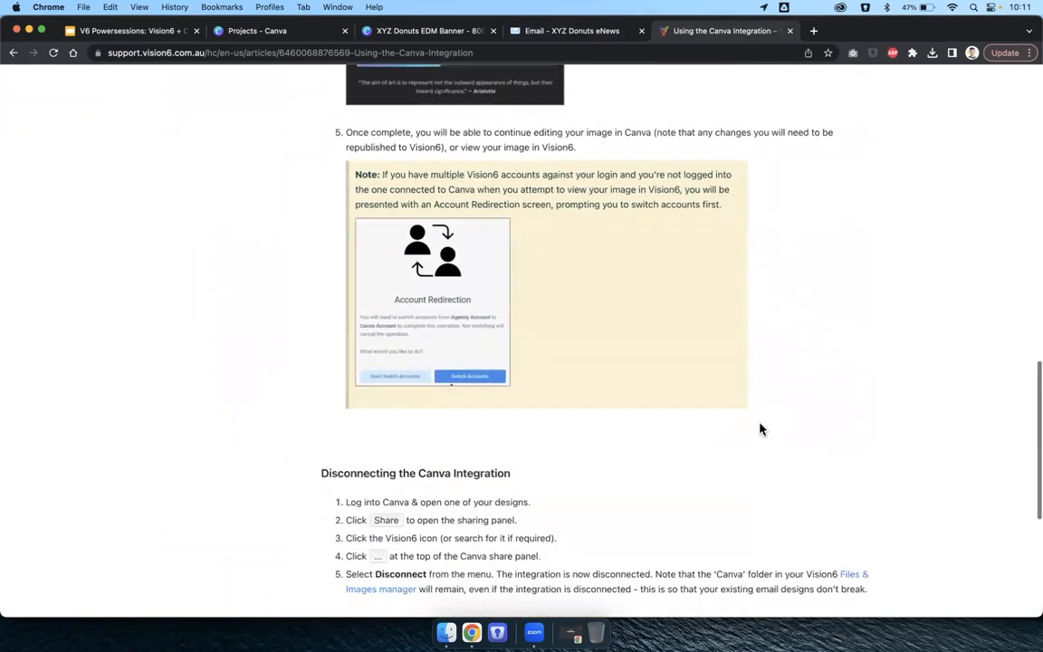
{"action": "scroll", "coordinate": [761, 429], "scroll_direction": "down", "scroll_amount": 2}
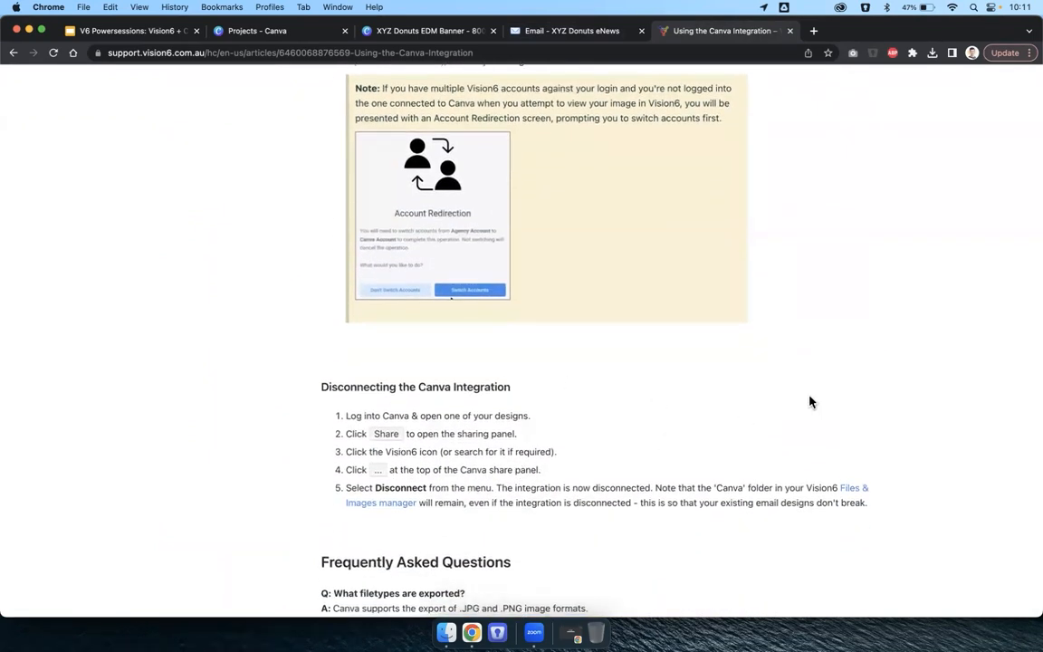
{"action": "scroll", "coordinate": [812, 402], "scroll_direction": "down", "scroll_amount": 6}
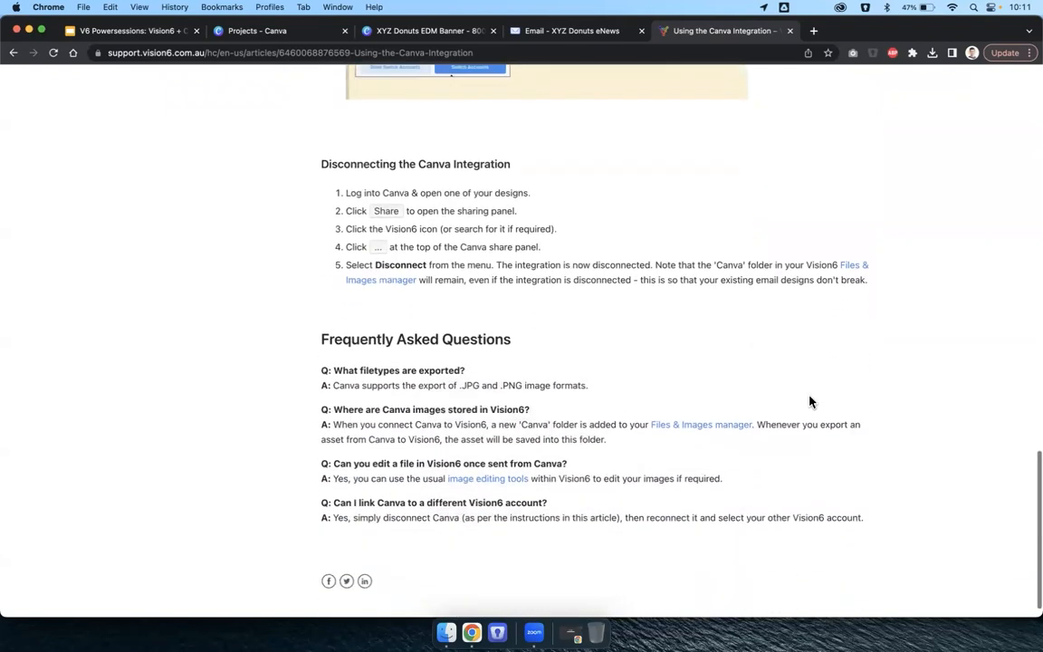